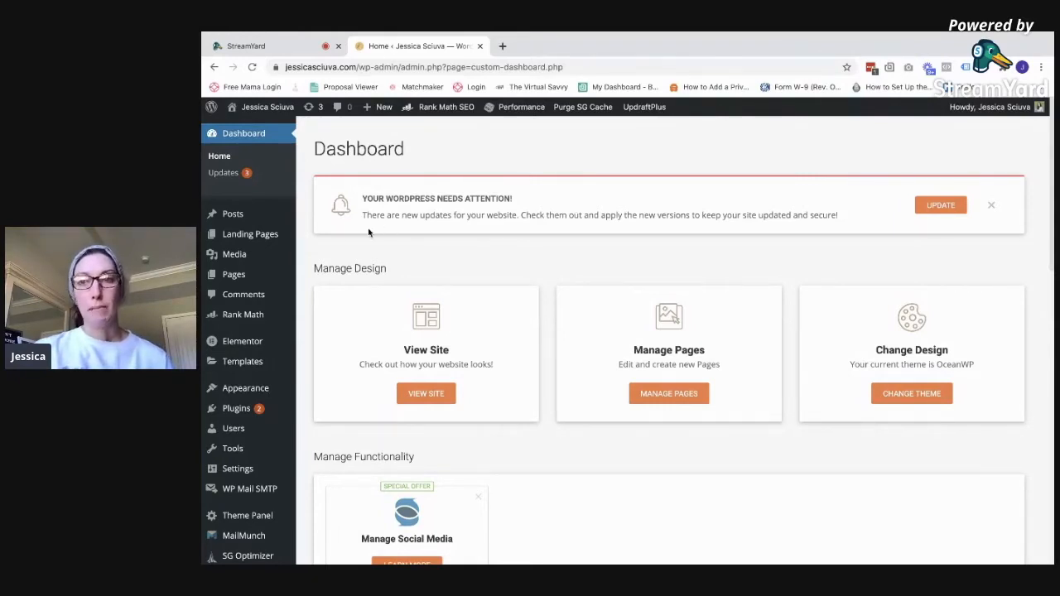
Open Rank Math SEO's General Settings from the Plugins list, landing on the Links options
{"action": "scroll", "coordinate": [257, 354], "scroll_direction": "down", "scroll_amount": 2}
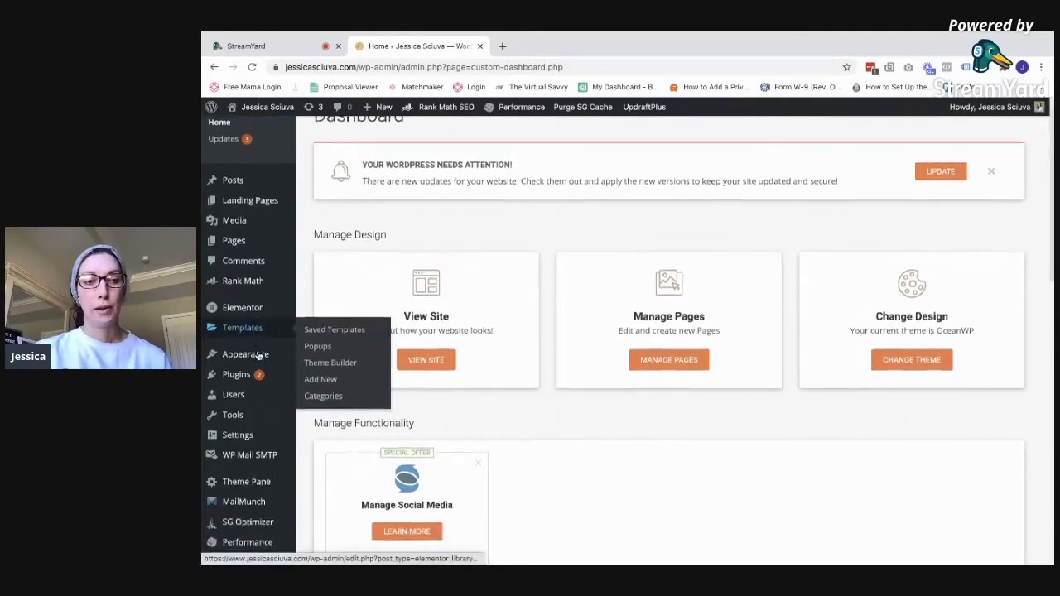
{"action": "scroll", "coordinate": [249, 364], "scroll_direction": "down", "scroll_amount": 1}
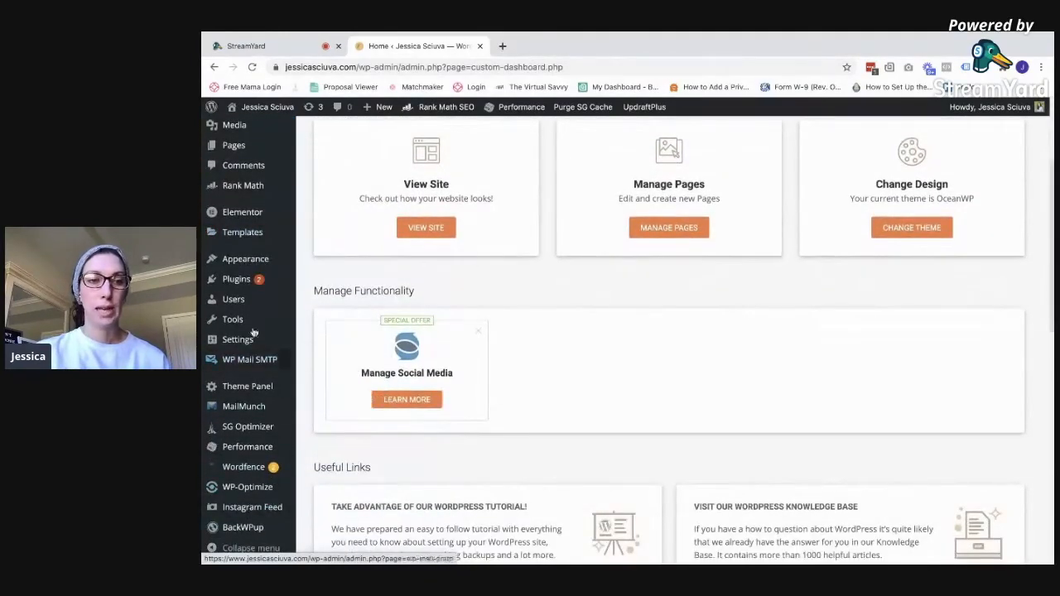
{"action": "left_click", "coordinate": [238, 280]}
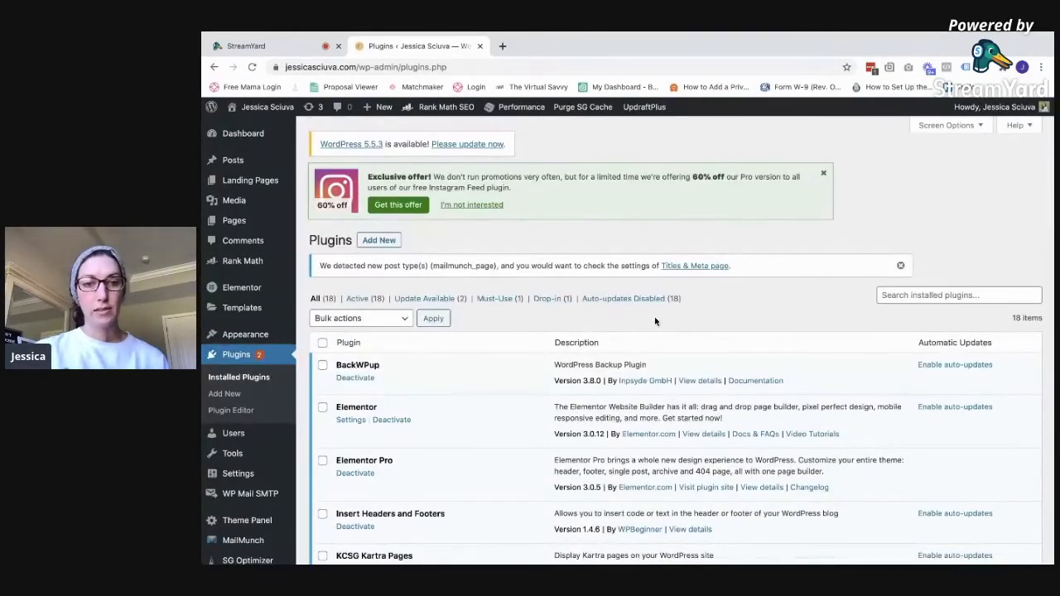
{"action": "scroll", "coordinate": [655, 321], "scroll_direction": "down", "scroll_amount": 2}
{"action": "scroll", "coordinate": [654, 321], "scroll_direction": "down", "scroll_amount": 2}
{"action": "scroll", "coordinate": [654, 322], "scroll_direction": "down", "scroll_amount": 2}
{"action": "scroll", "coordinate": [655, 321], "scroll_direction": "down", "scroll_amount": 1}
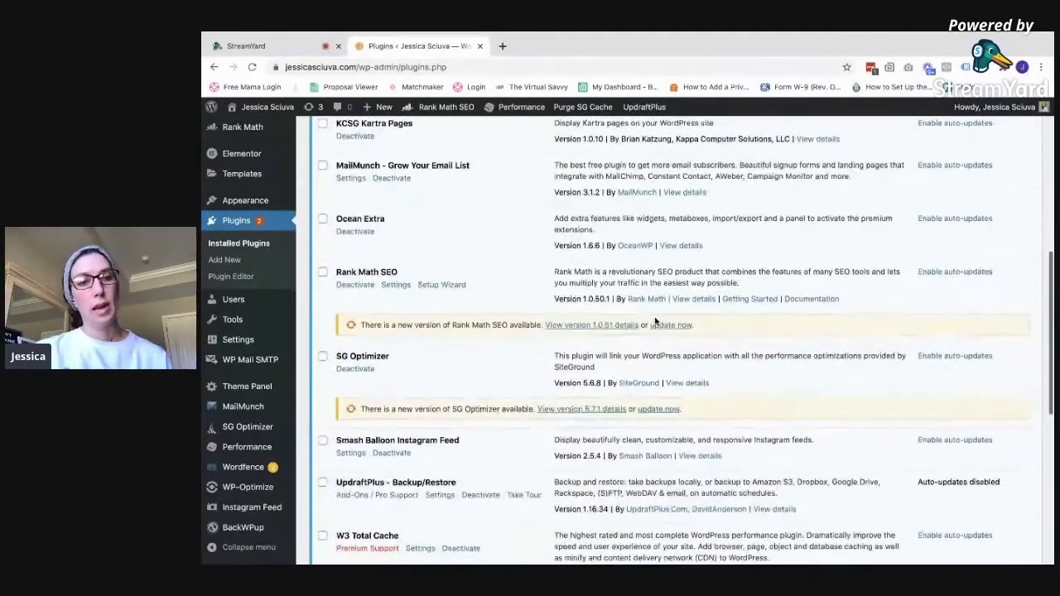
{"action": "left_click", "coordinate": [394, 288]}
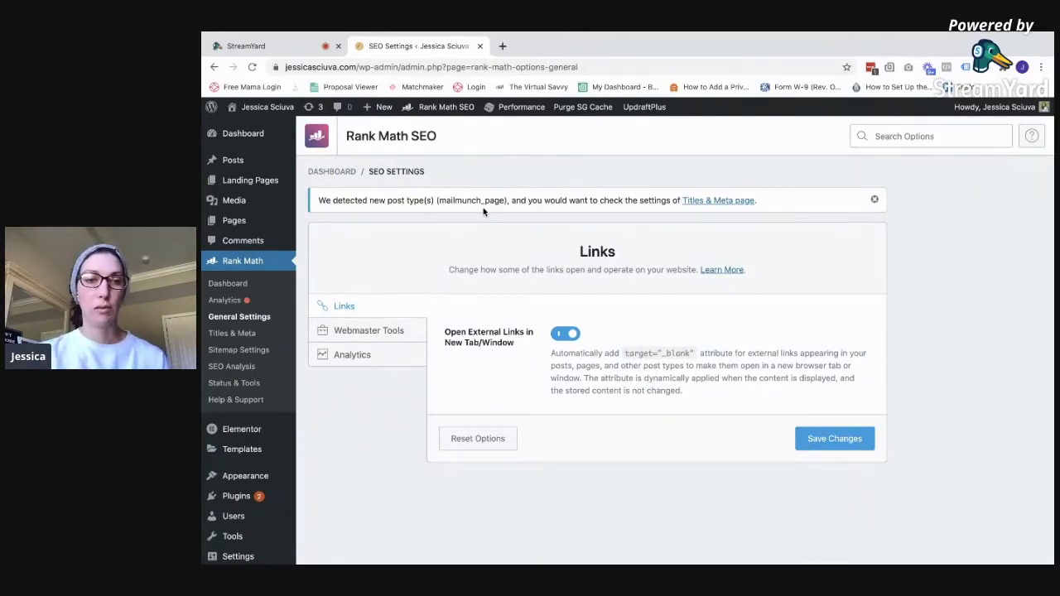
Browse Rank Math's Analytics settings for connecting Google services, then go to the All Pages list
{"action": "left_click", "coordinate": [372, 356]}
{"action": "scroll", "coordinate": [766, 305], "scroll_direction": "down", "scroll_amount": 3}
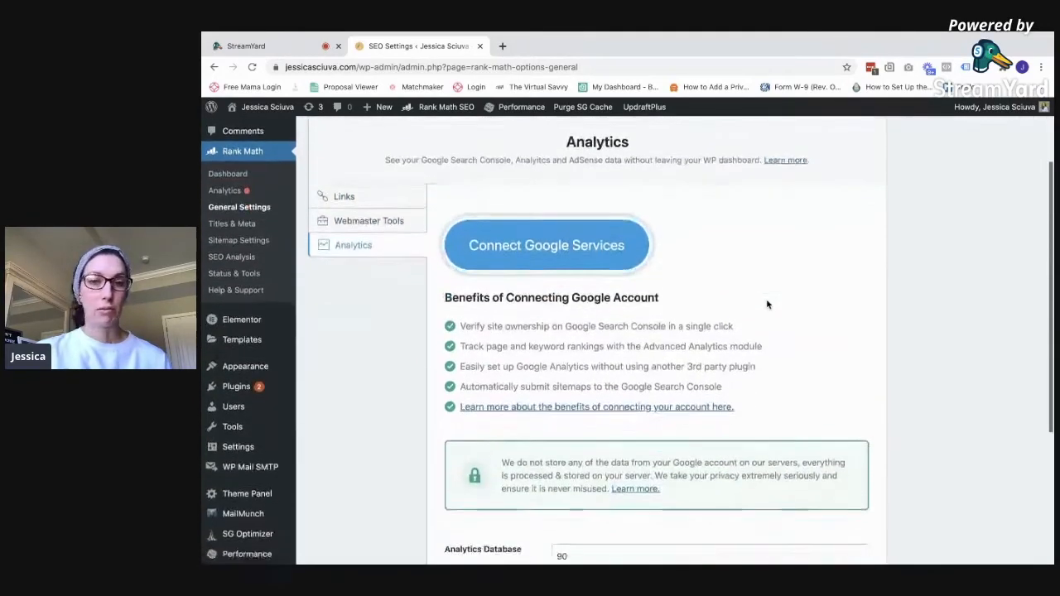
{"action": "scroll", "coordinate": [767, 305], "scroll_direction": "down", "scroll_amount": 1}
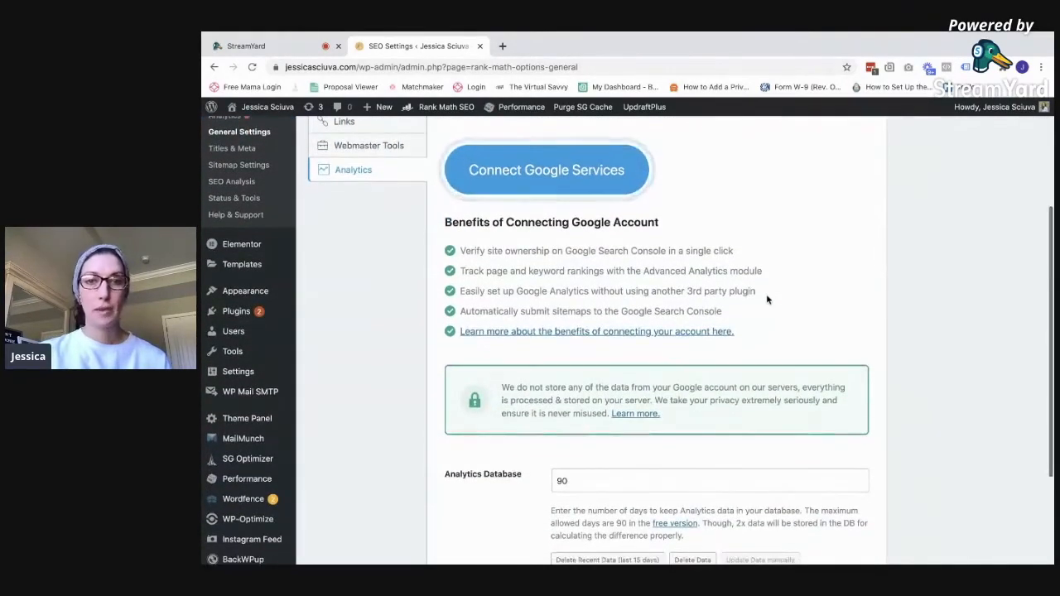
{"action": "scroll", "coordinate": [766, 225], "scroll_direction": "down", "scroll_amount": 2}
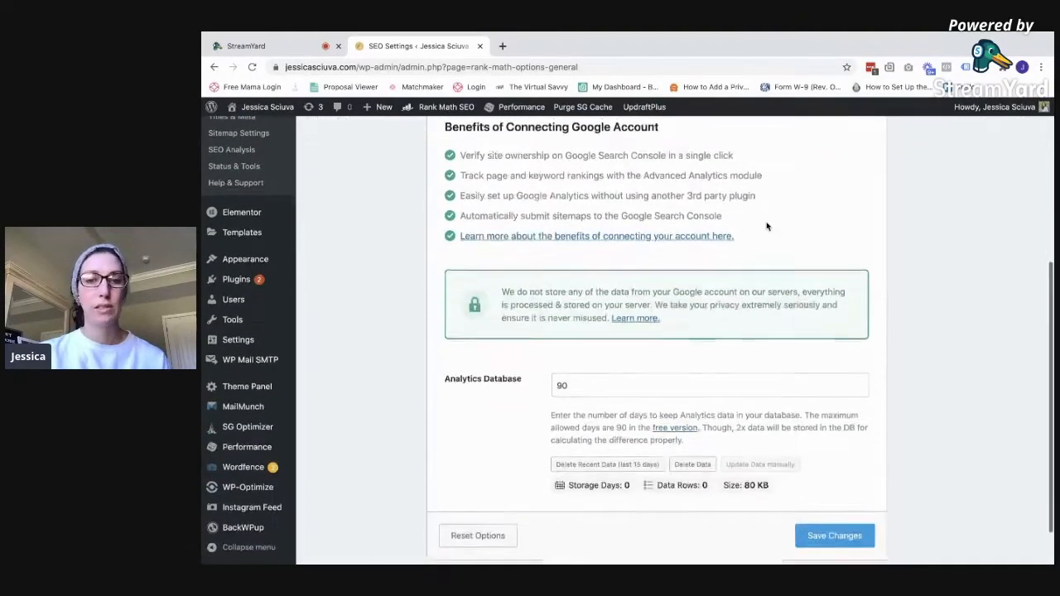
{"action": "scroll", "coordinate": [766, 226], "scroll_direction": "down", "scroll_amount": 1}
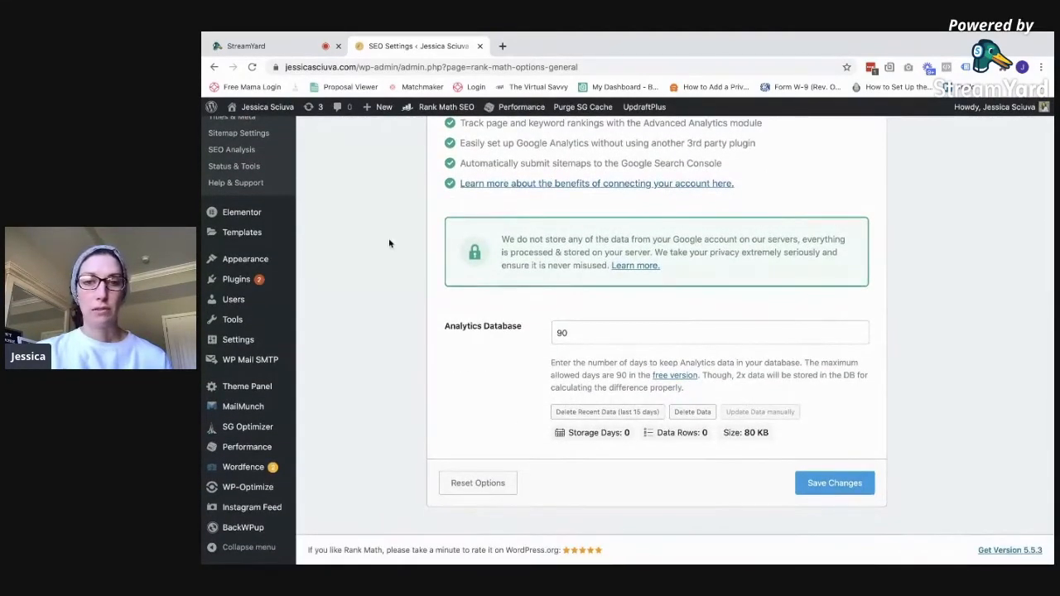
{"action": "scroll", "coordinate": [388, 242], "scroll_direction": "up", "scroll_amount": 5}
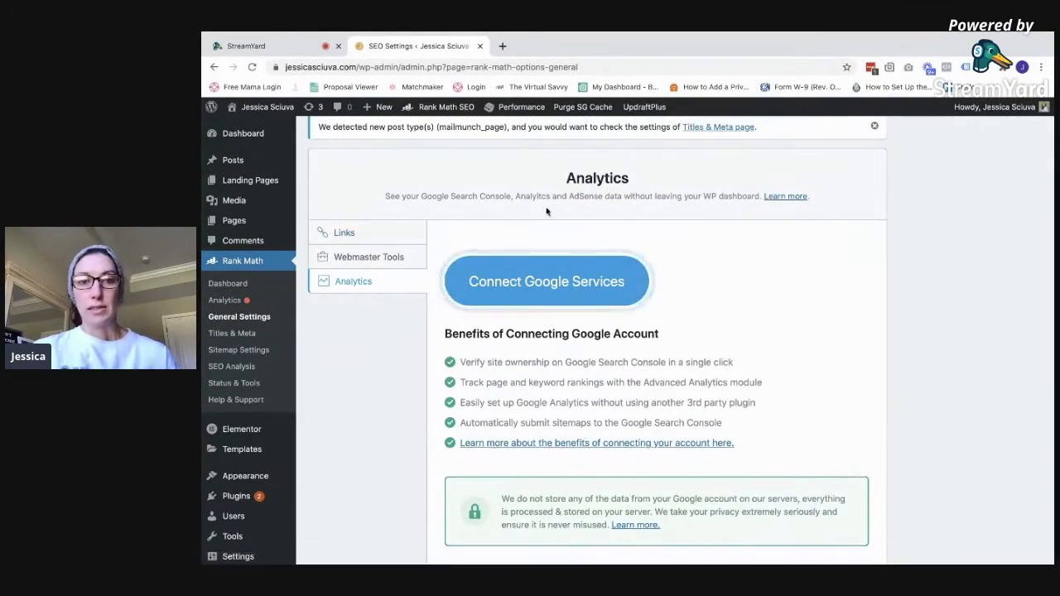
{"action": "scroll", "coordinate": [357, 257], "scroll_direction": "up", "scroll_amount": 2}
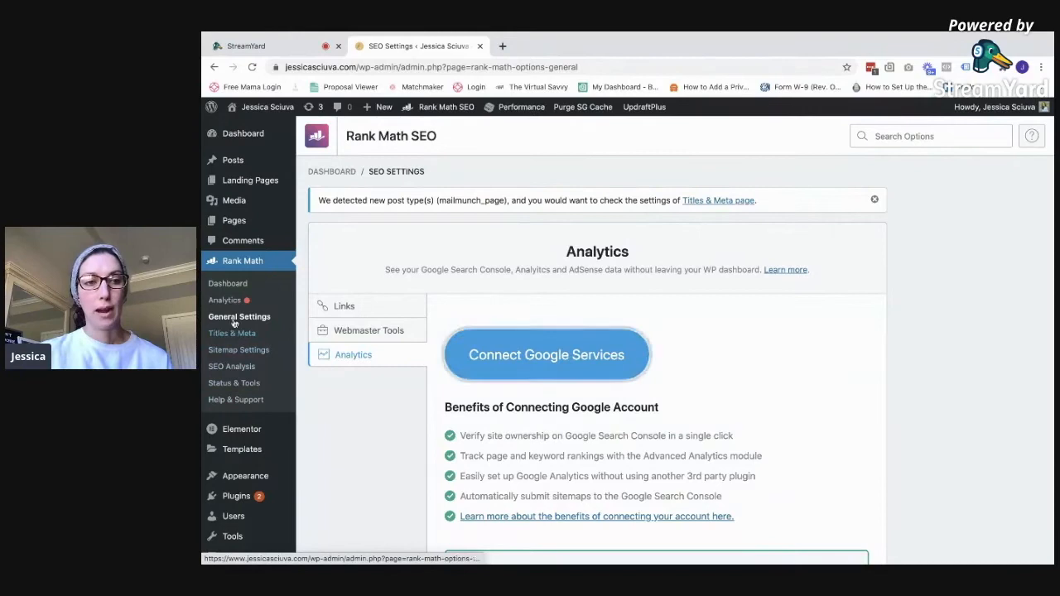
{"action": "mouse_move", "coordinate": [236, 223]}
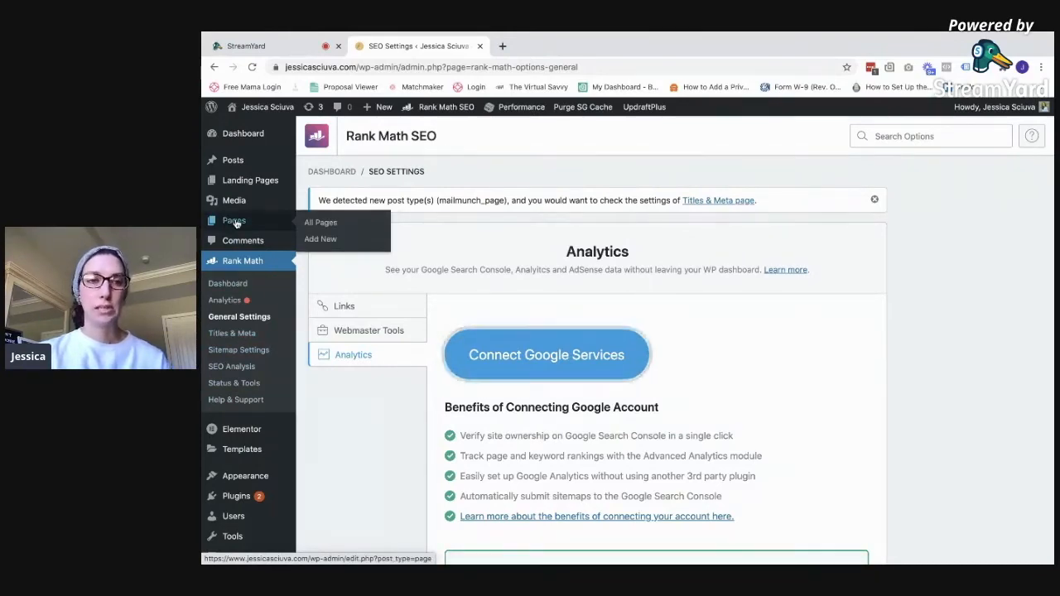
{"action": "left_click", "coordinate": [237, 224]}
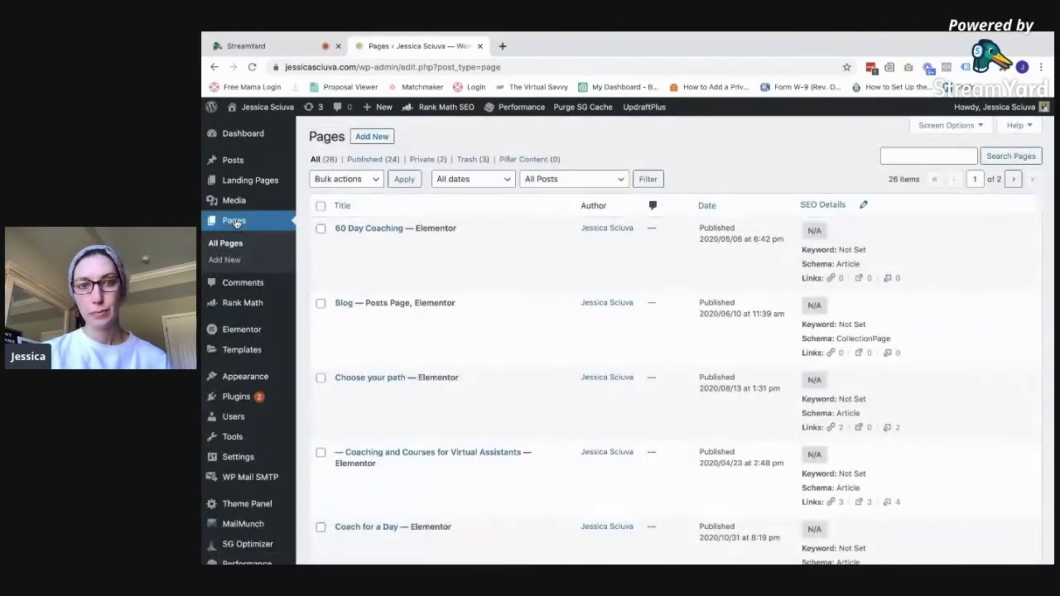
Edit the 60 Day Coaching page and show its Rank Math panel scoring 7/100
{"action": "scroll", "coordinate": [722, 327], "scroll_direction": "down", "scroll_amount": 2}
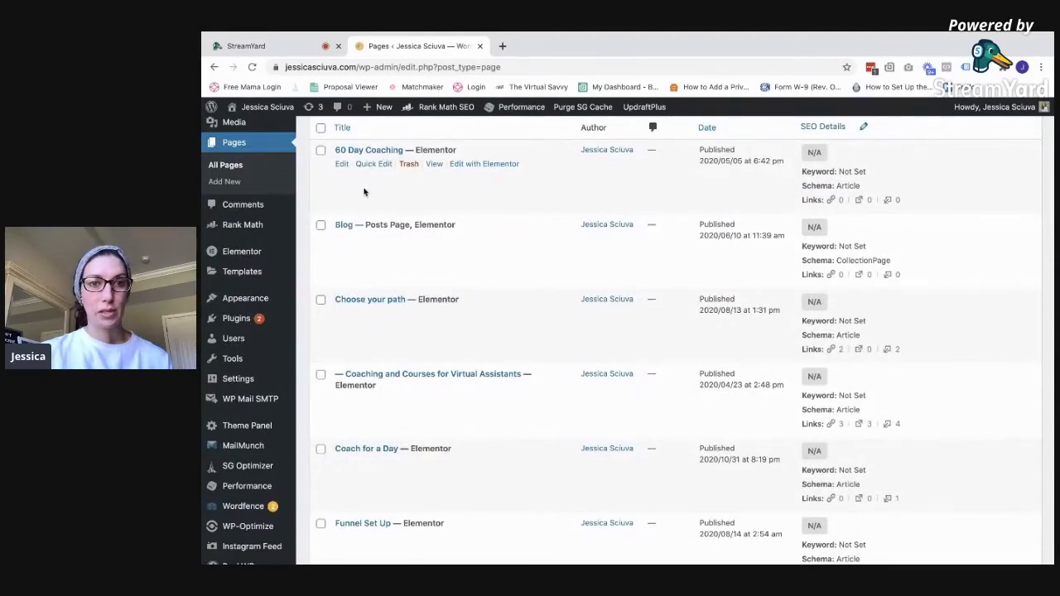
{"action": "left_click", "coordinate": [341, 165]}
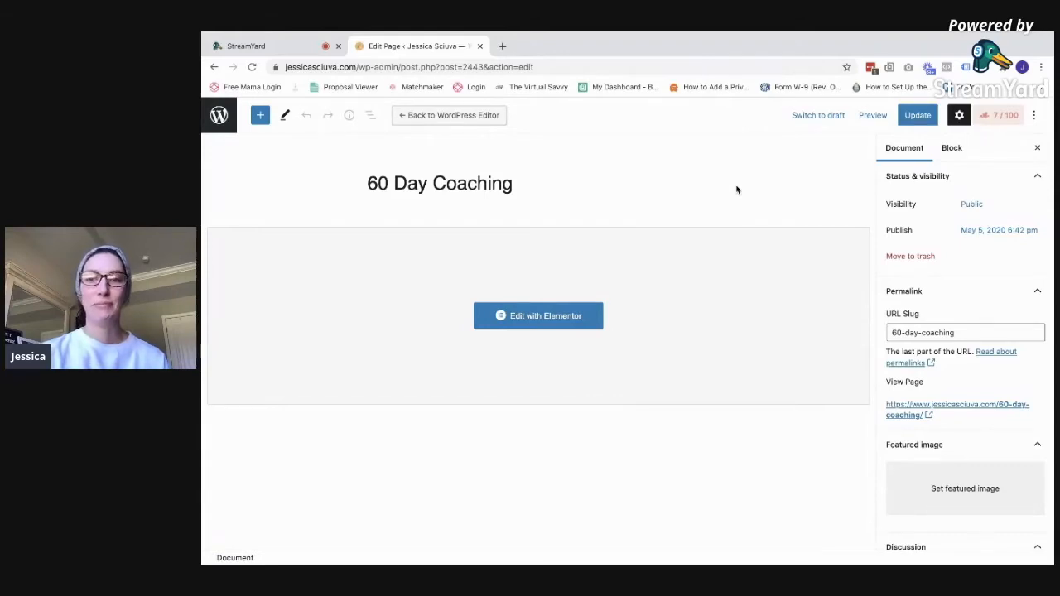
{"action": "left_click", "coordinate": [988, 123]}
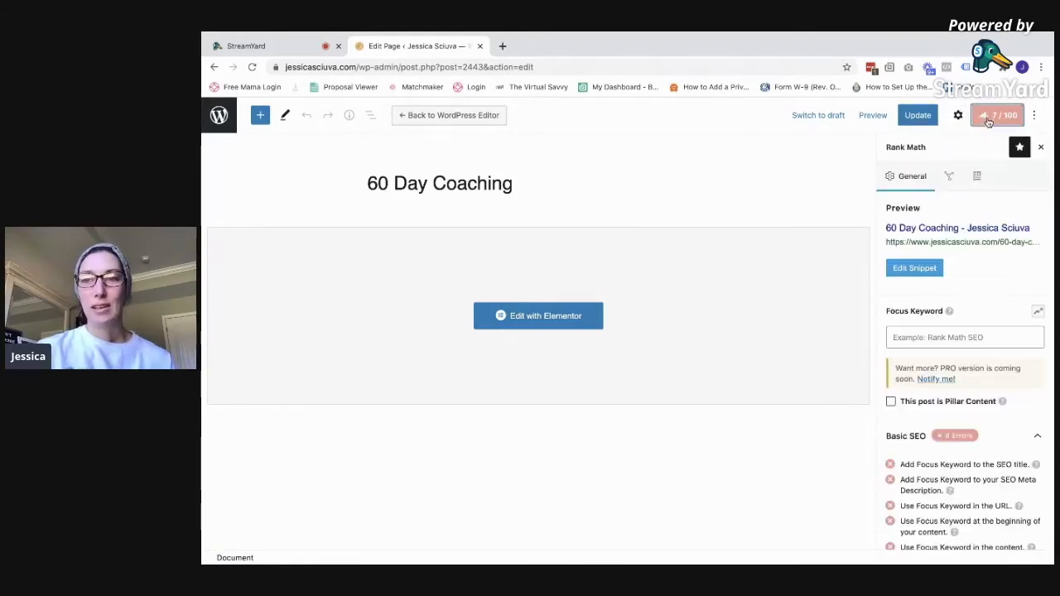
Set '60 Day Coaching' as focus keyword, raising the score to 51/100, and open the Snippet Editor
{"action": "scroll", "coordinate": [973, 295], "scroll_direction": "down", "scroll_amount": 3}
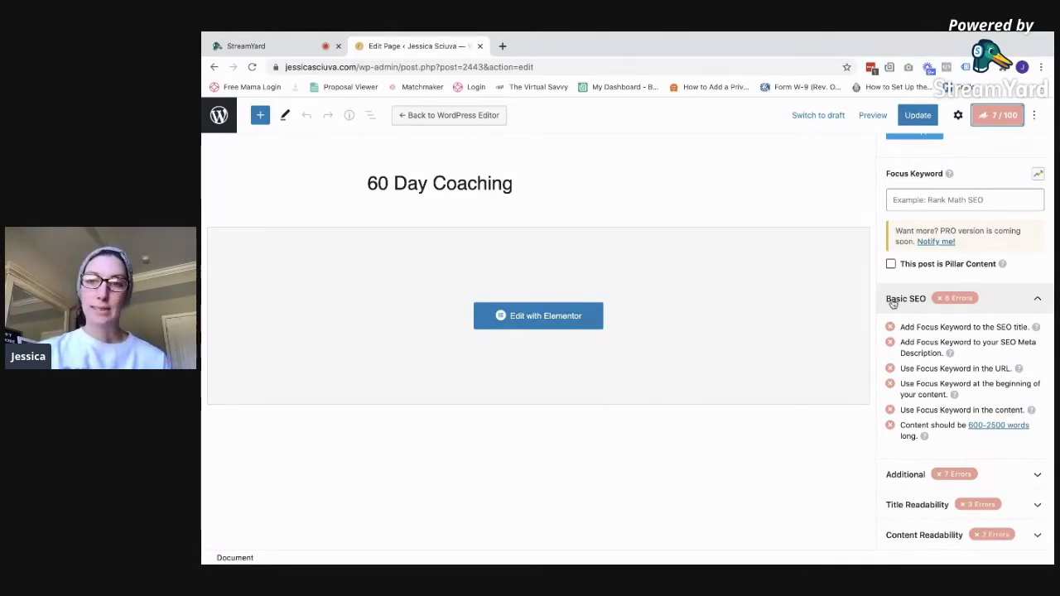
{"action": "scroll", "coordinate": [892, 303], "scroll_direction": "up", "scroll_amount": 1}
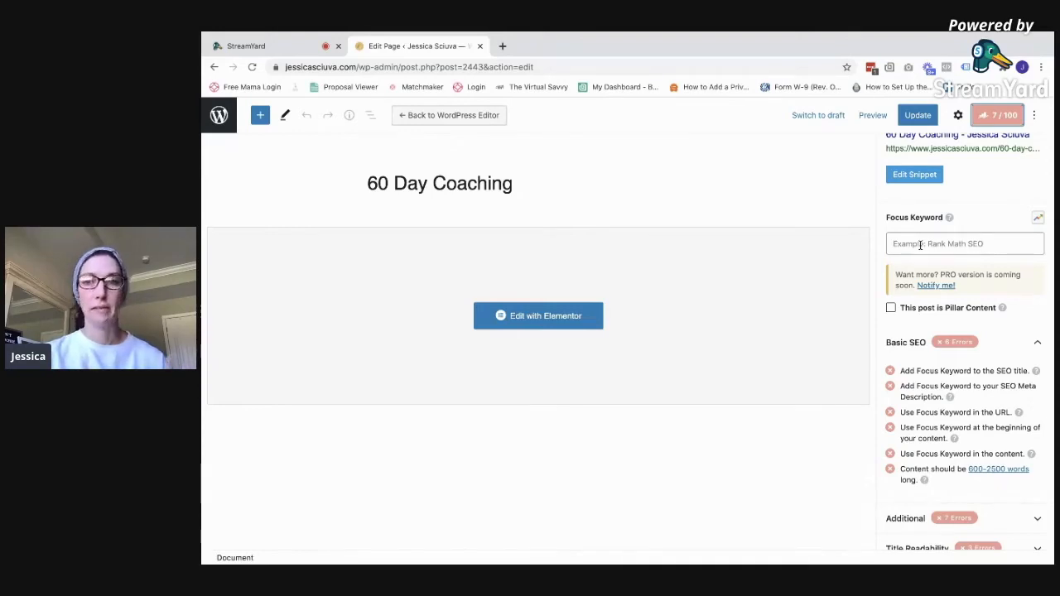
{"action": "left_click", "coordinate": [920, 245]}
{"action": "type", "text": "60 Day Coaching"}
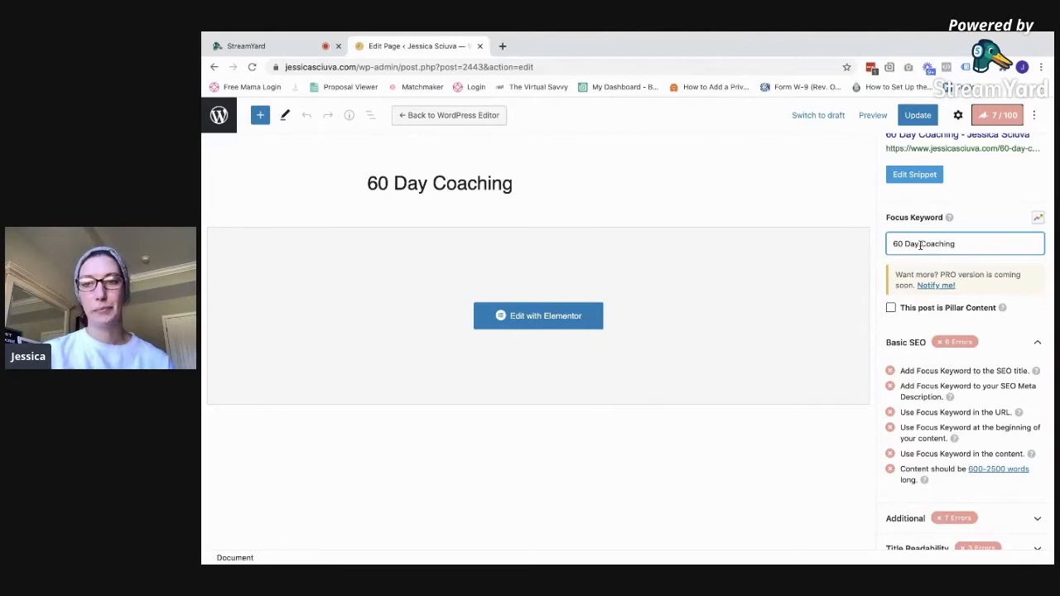
{"action": "key", "text": "Return"}
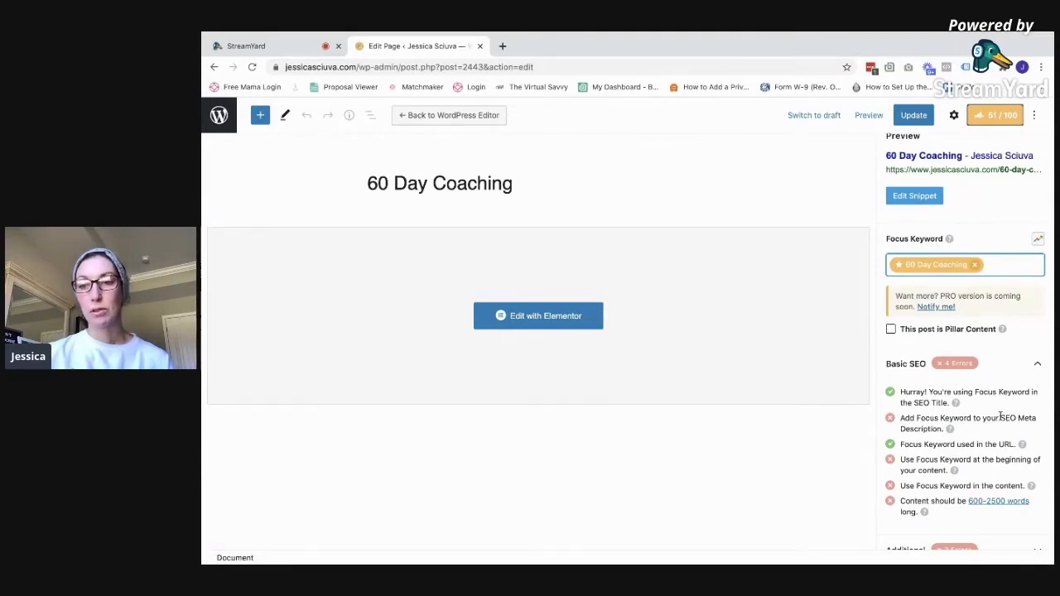
{"action": "scroll", "coordinate": [1000, 418], "scroll_direction": "down", "scroll_amount": 1}
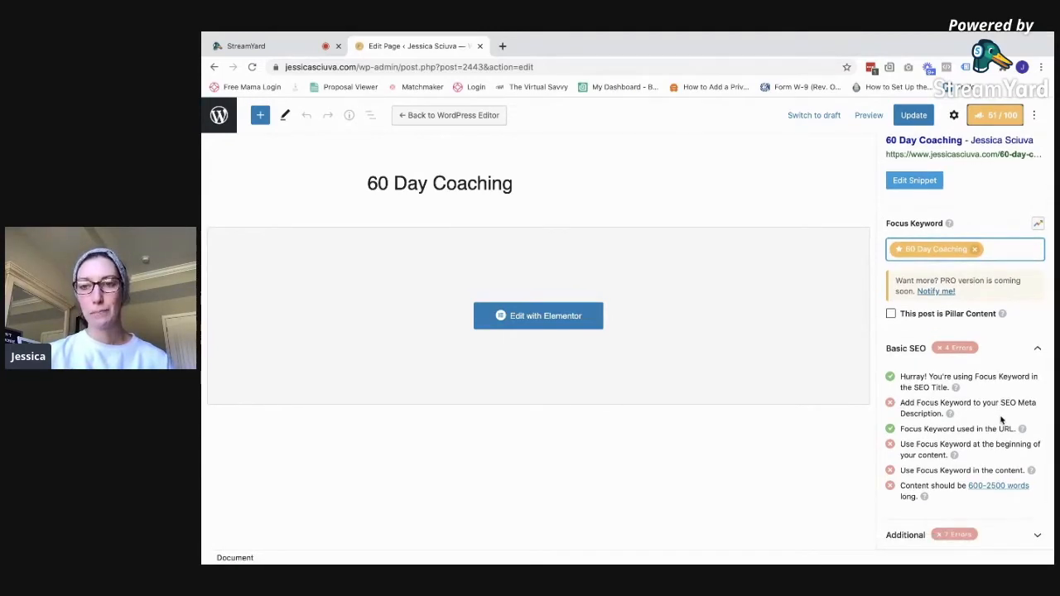
{"action": "scroll", "coordinate": [1000, 419], "scroll_direction": "up", "scroll_amount": 3}
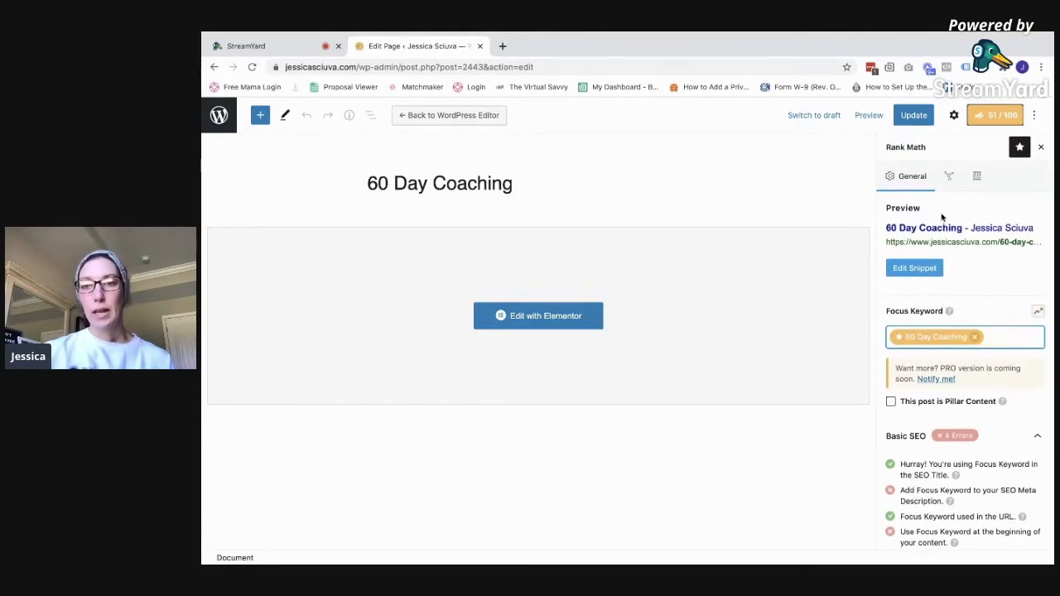
{"action": "scroll", "coordinate": [952, 273], "scroll_direction": "down", "scroll_amount": 1}
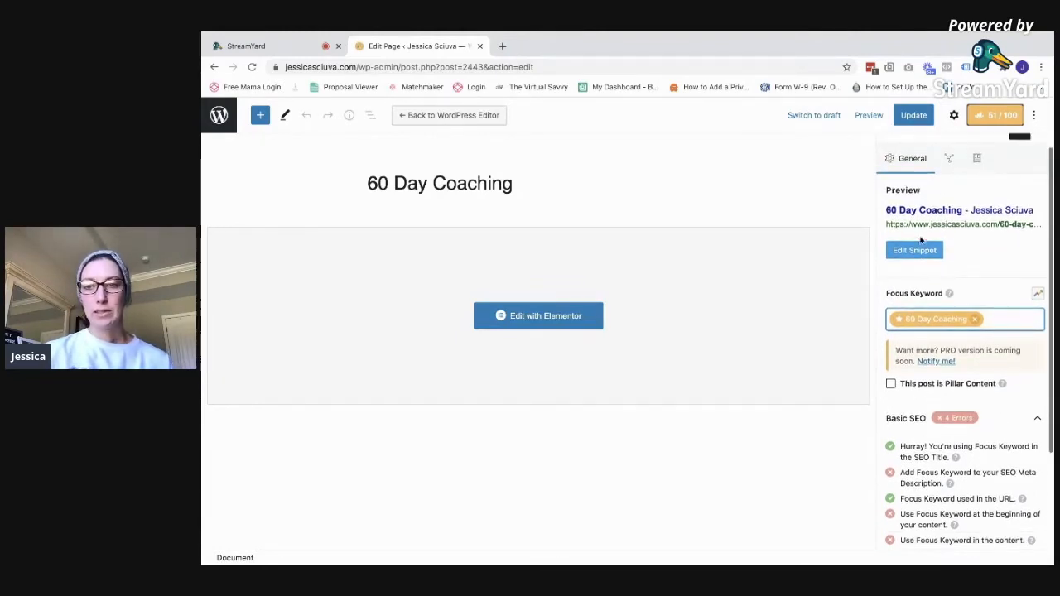
{"action": "left_click", "coordinate": [913, 251]}
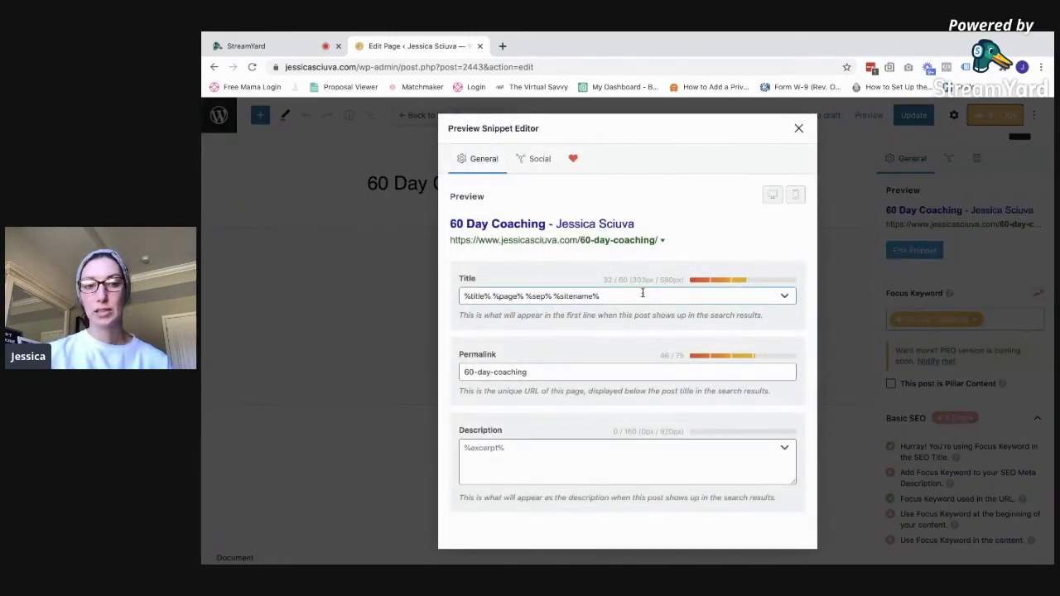
Write a meta description inviting sign-ups for 60 day coaching to improve tech skills and business
{"action": "left_click", "coordinate": [532, 459]}
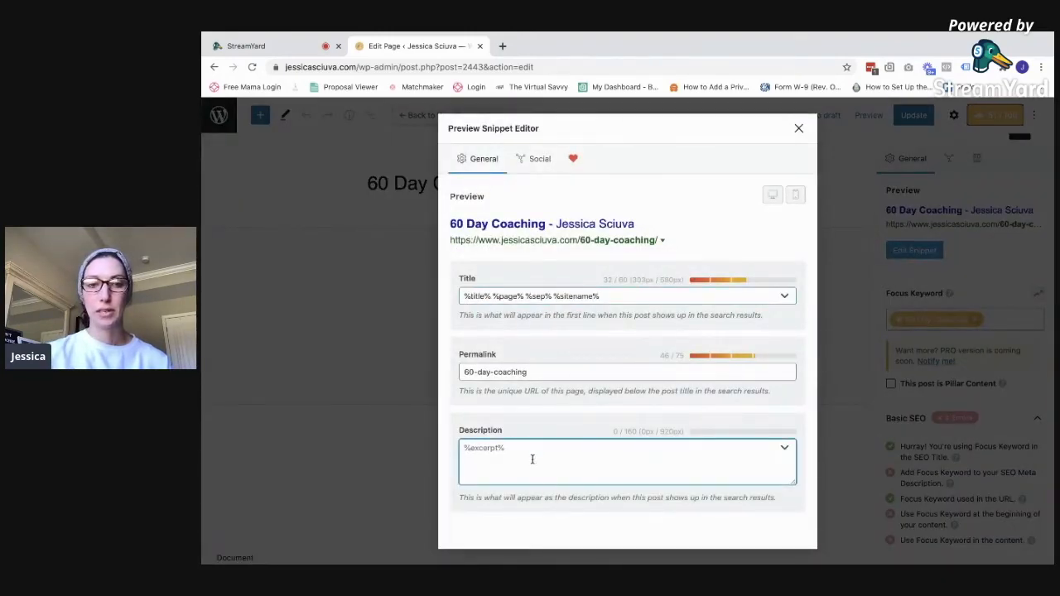
{"action": "type", "text": "60 day"}
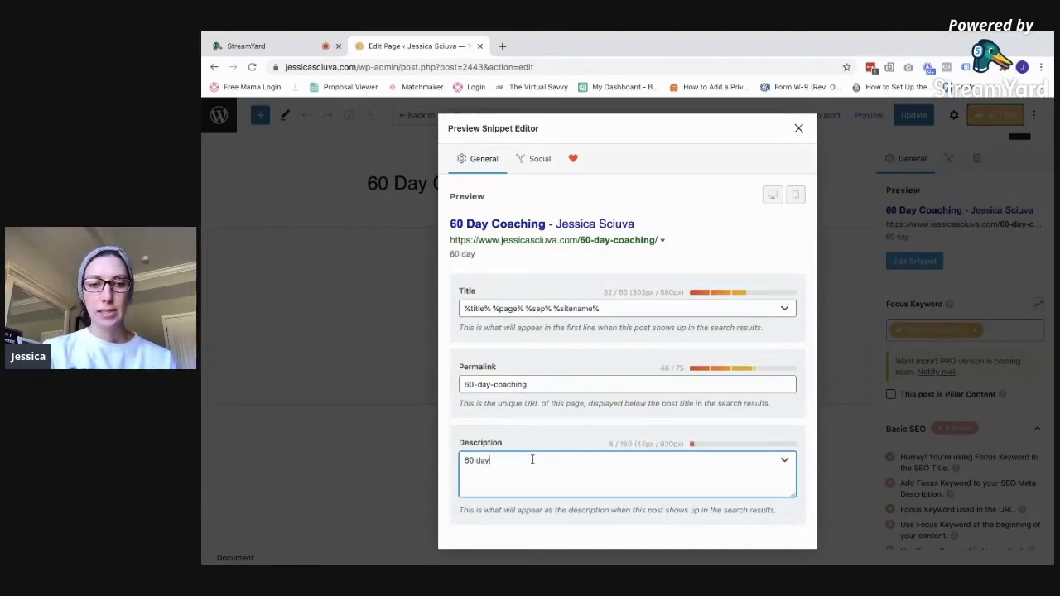
{"action": "type", "text": " coaching with JEssica"}
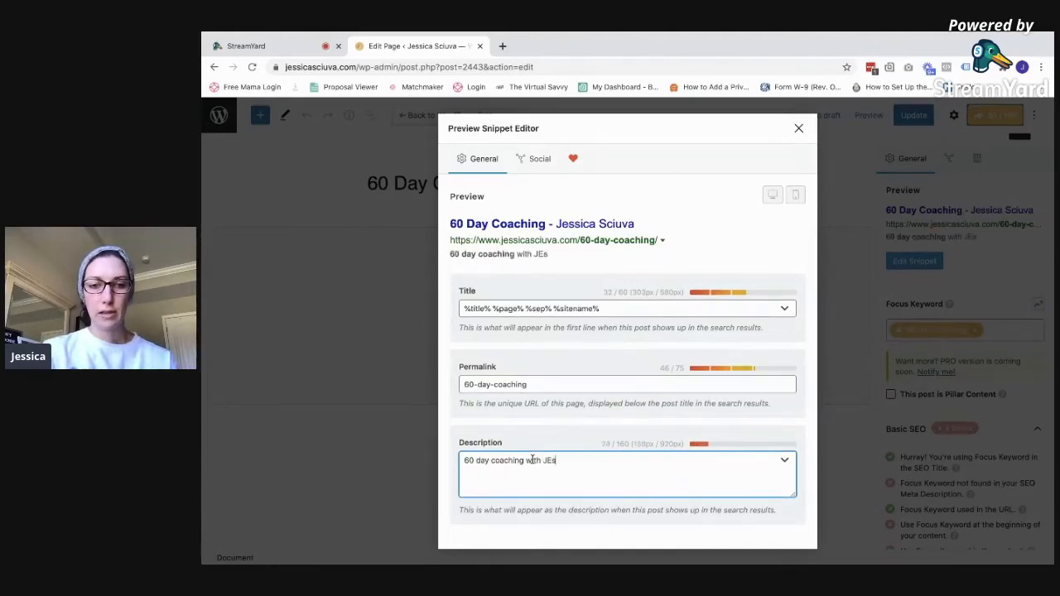
{"action": "key", "text": "BackSpace"}
{"action": "key", "text": "BackSpace"}
{"action": "key", "text": "BackSpace"}
{"action": "key", "text": "BackSpace"}
{"action": "key", "text": "BackSpace"}
{"action": "key", "text": "BackSpace"}
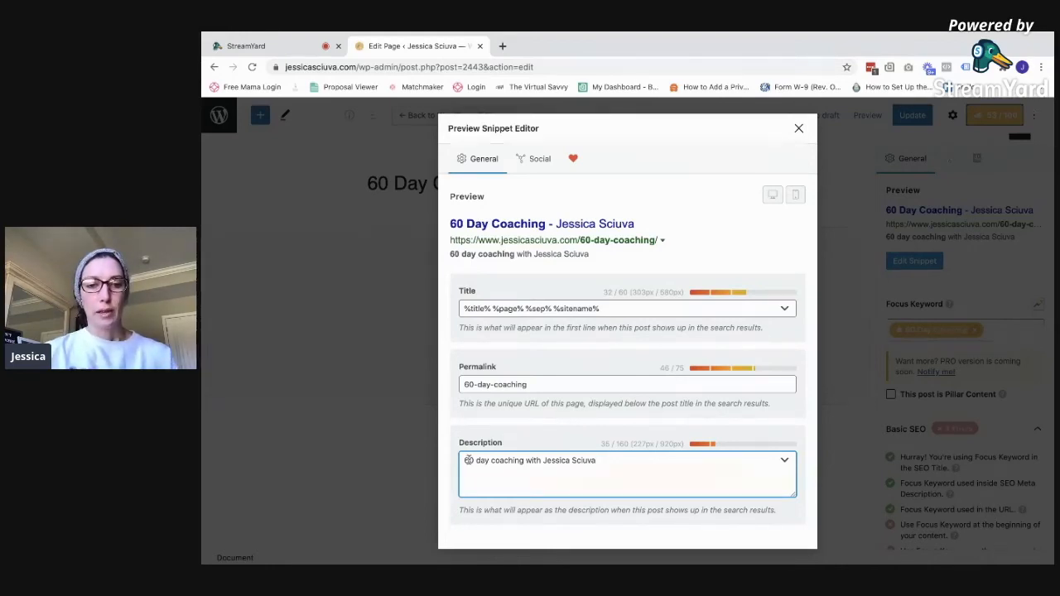
{"action": "type", "text": "ign up for"}
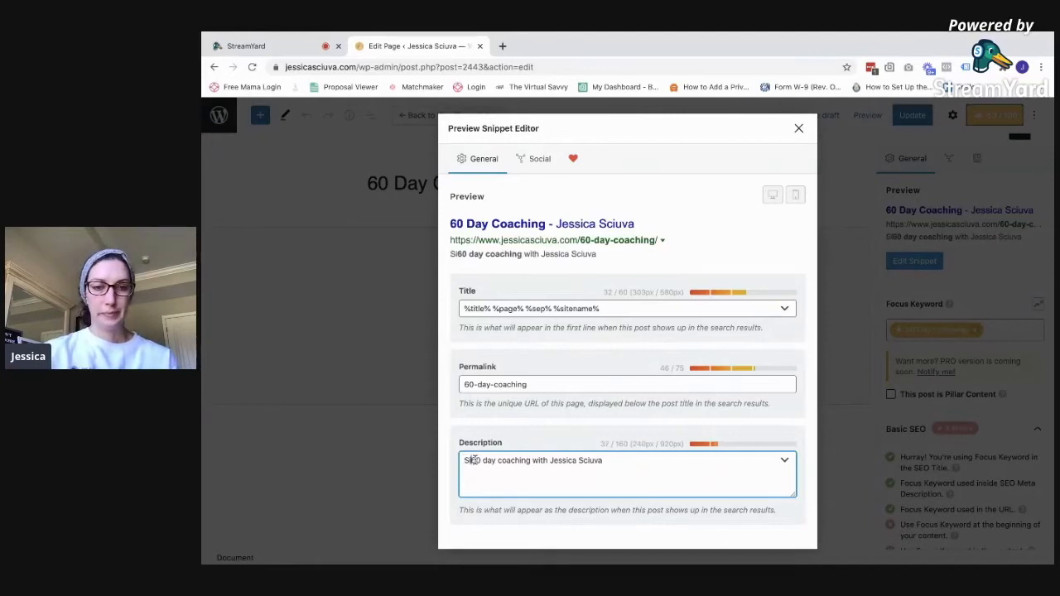
{"action": "type", "text": " 60"}
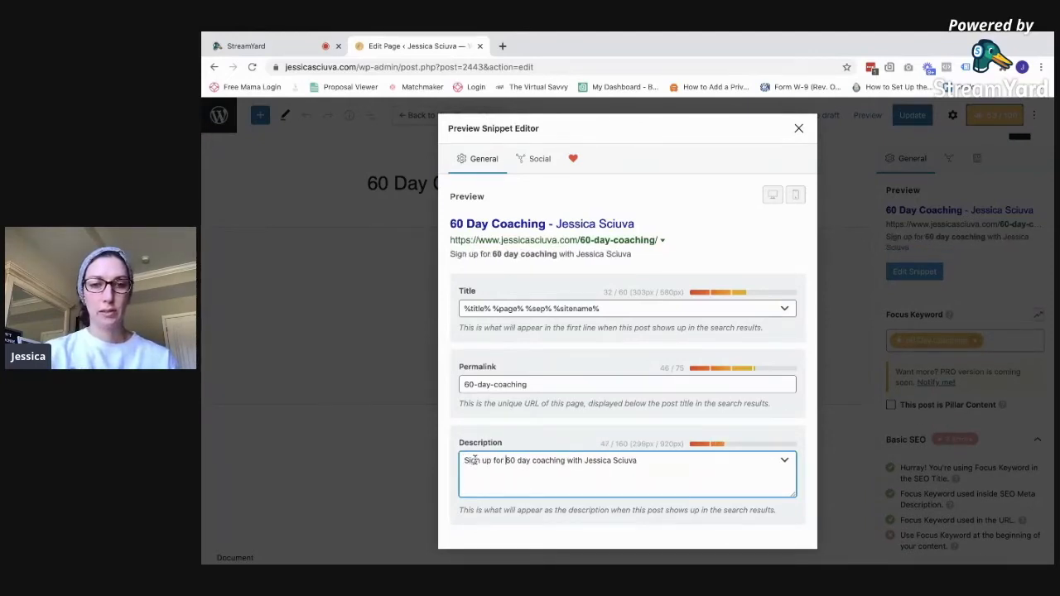
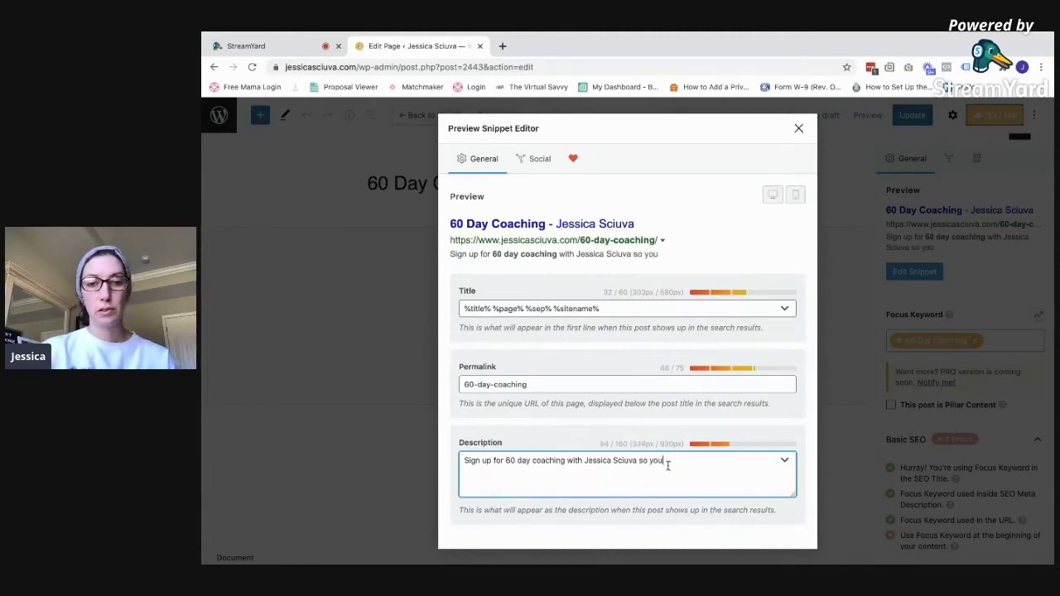
{"action": "type", "text": " can improve "}
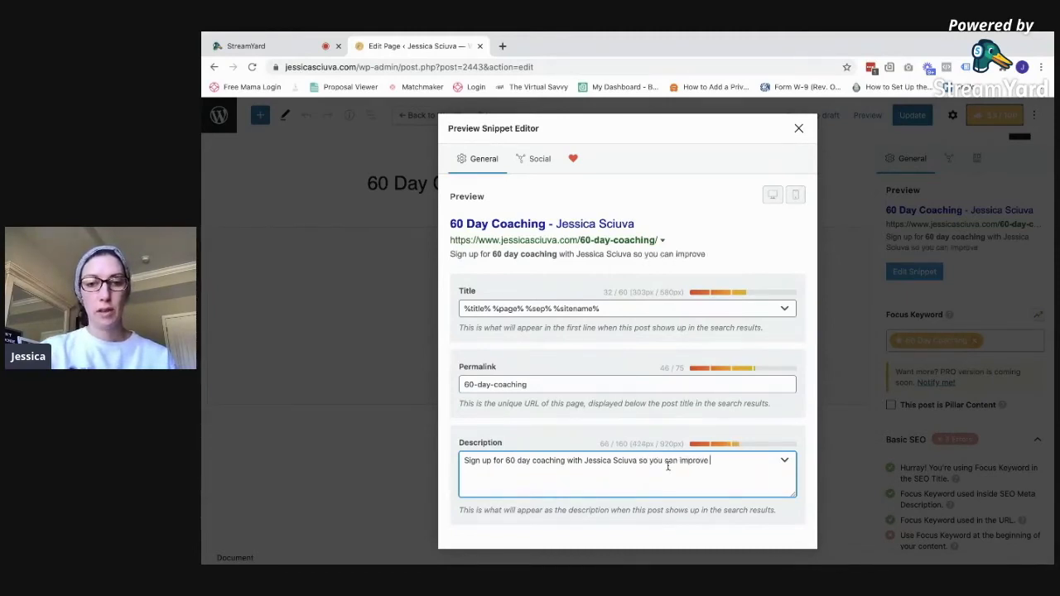
{"action": "type", "text": "your tech skills and"}
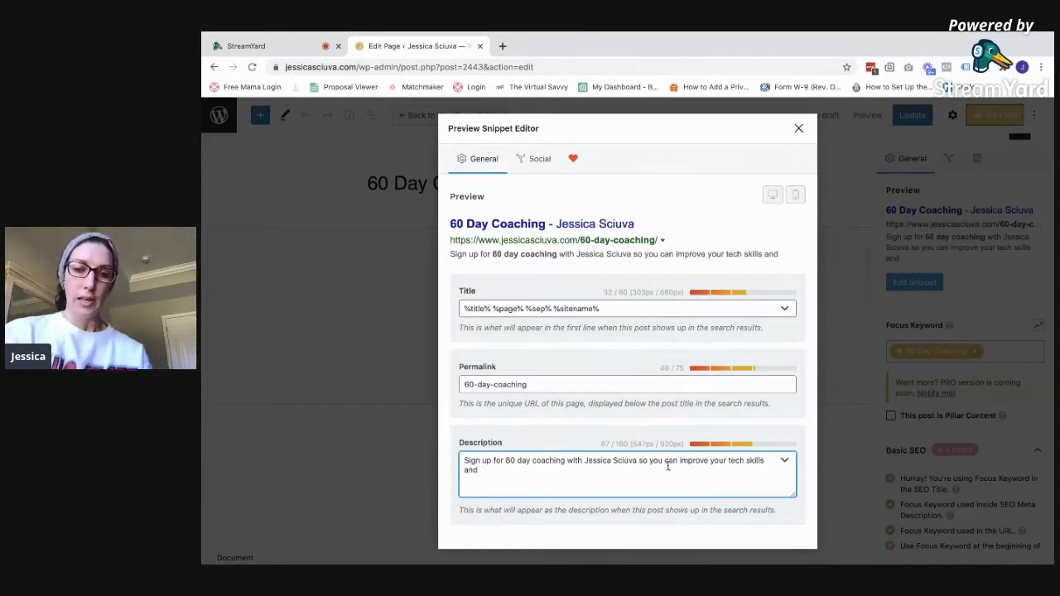
{"action": "type", "text": "fur"}
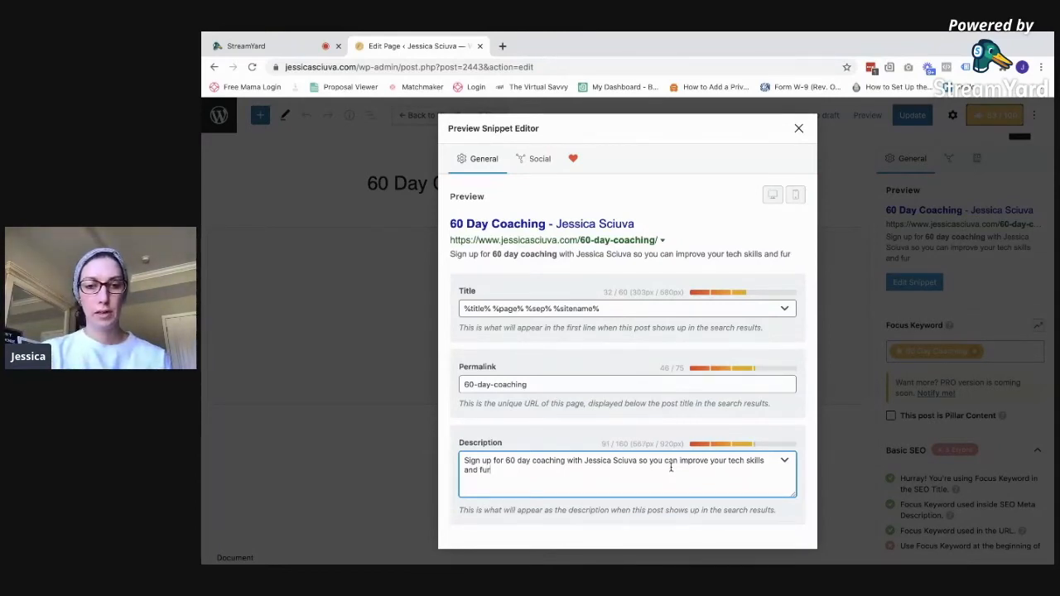
{"action": "key", "text": "BackSpace"}
{"action": "key", "text": "BackSpace"}
{"action": "key", "text": "BackSpace"}
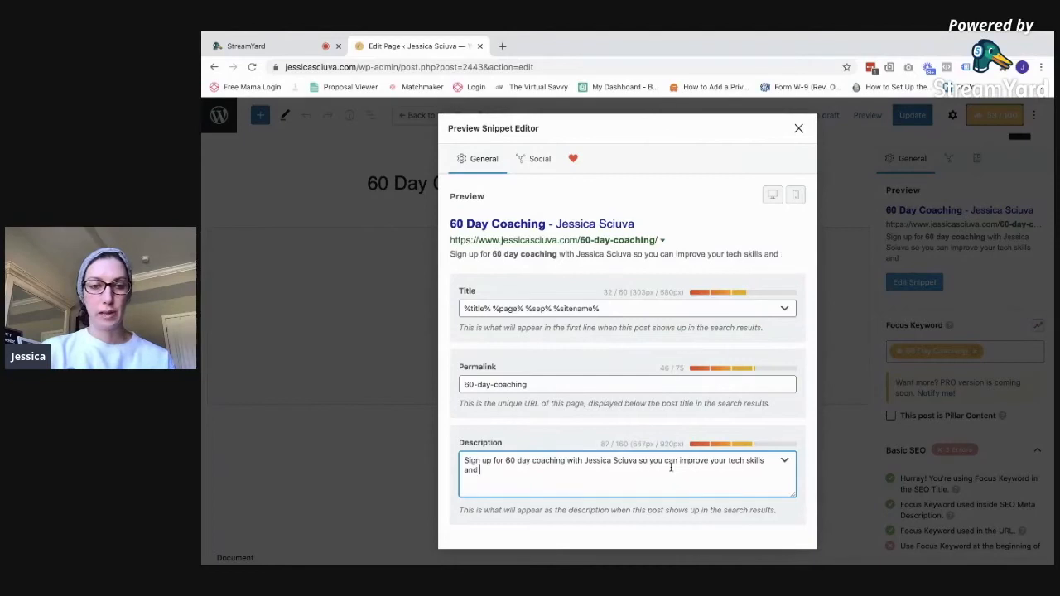
{"action": "type", "text": "increase y"}
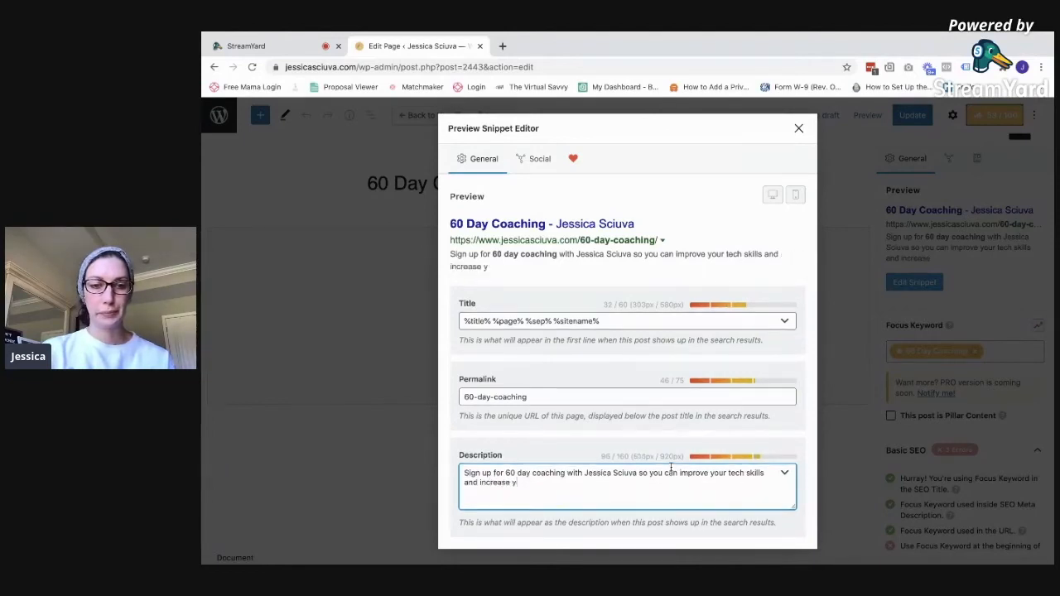
{"action": "type", "text": "our business"}
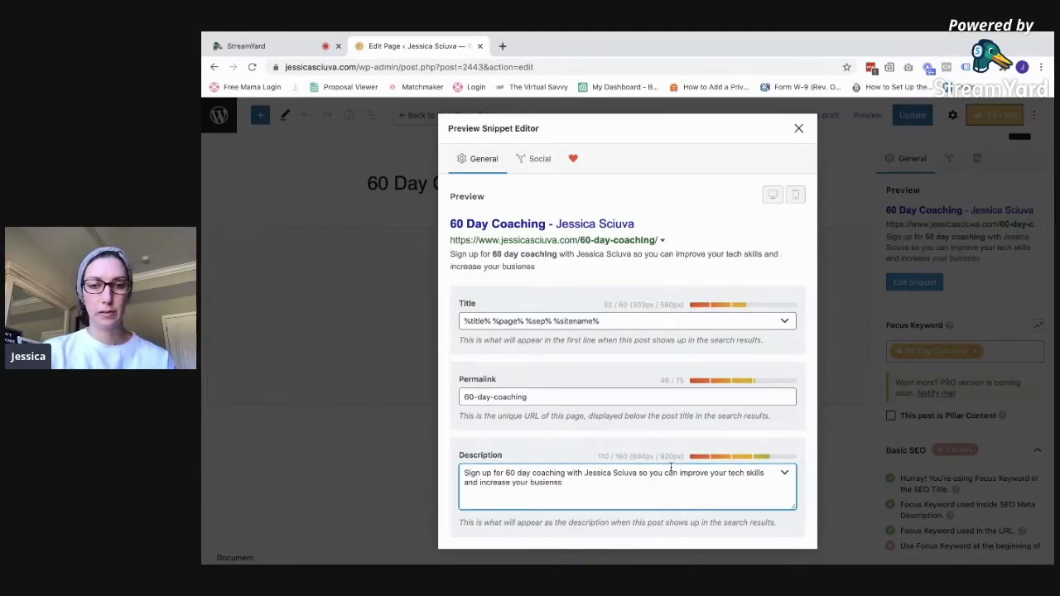
{"action": "key", "text": "BackSpace"}
{"action": "key", "text": "BackSpace"}
{"action": "type", "text": "ness"}
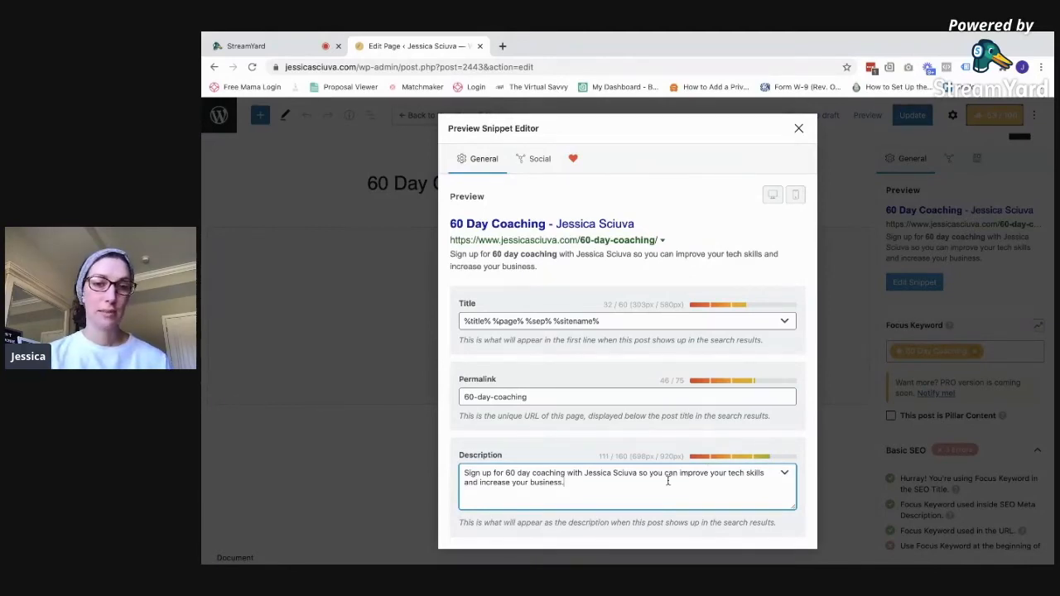
Append '-with-' plus the coach's name to the permalink and close the snippet editor
{"action": "left_click", "coordinate": [596, 395]}
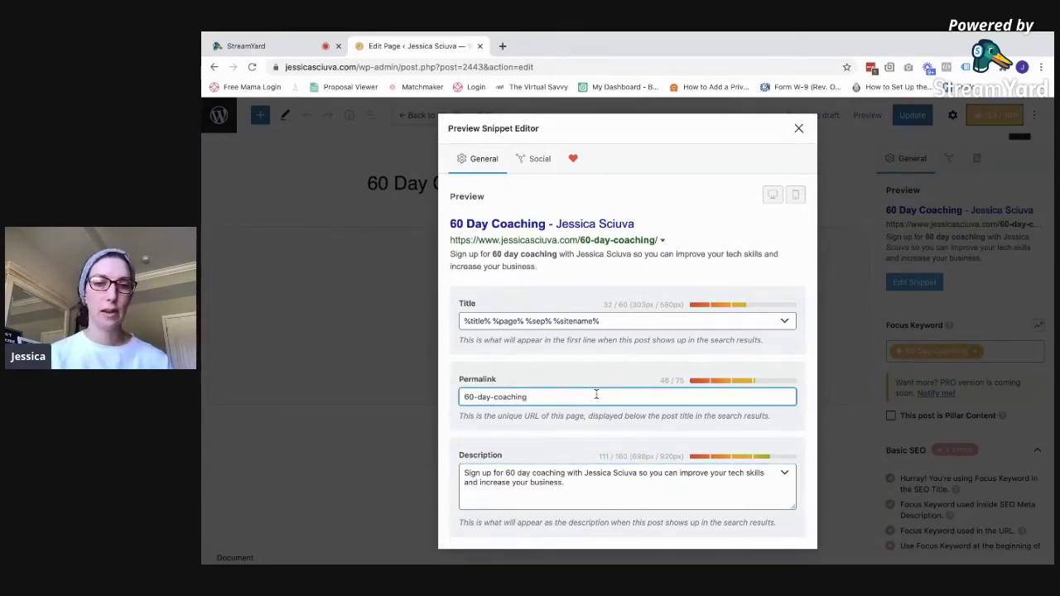
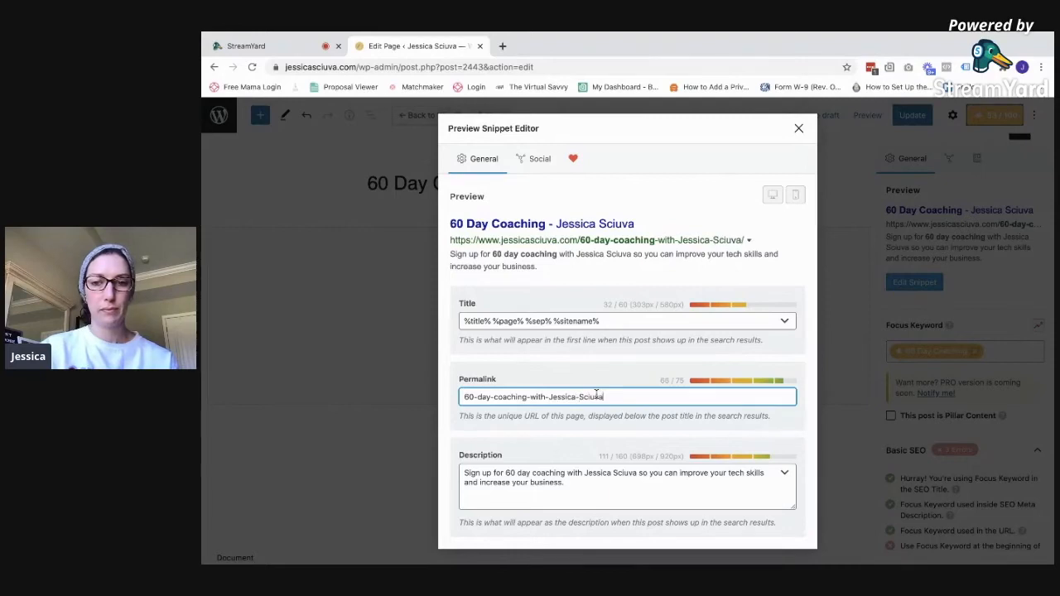
{"action": "key", "text": "ctrl+a"}
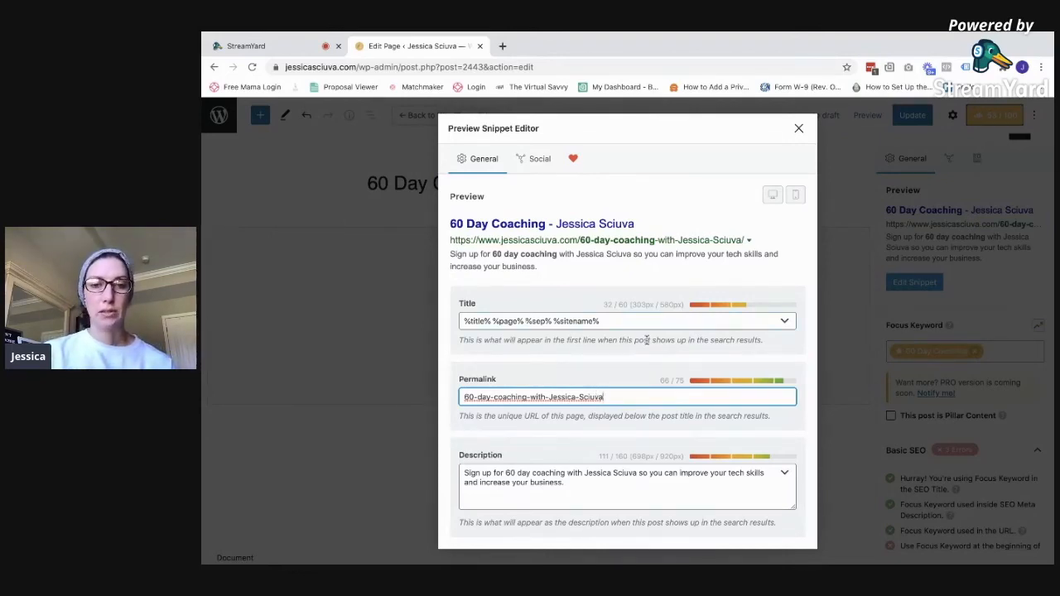
{"action": "left_click", "coordinate": [799, 130]}
Add 'with' and the coach's full name to the end of the page title
{"action": "left_click", "coordinate": [567, 193]}
{"action": "type", "text": "with"}
{"action": "key", "text": "BackSpace"}
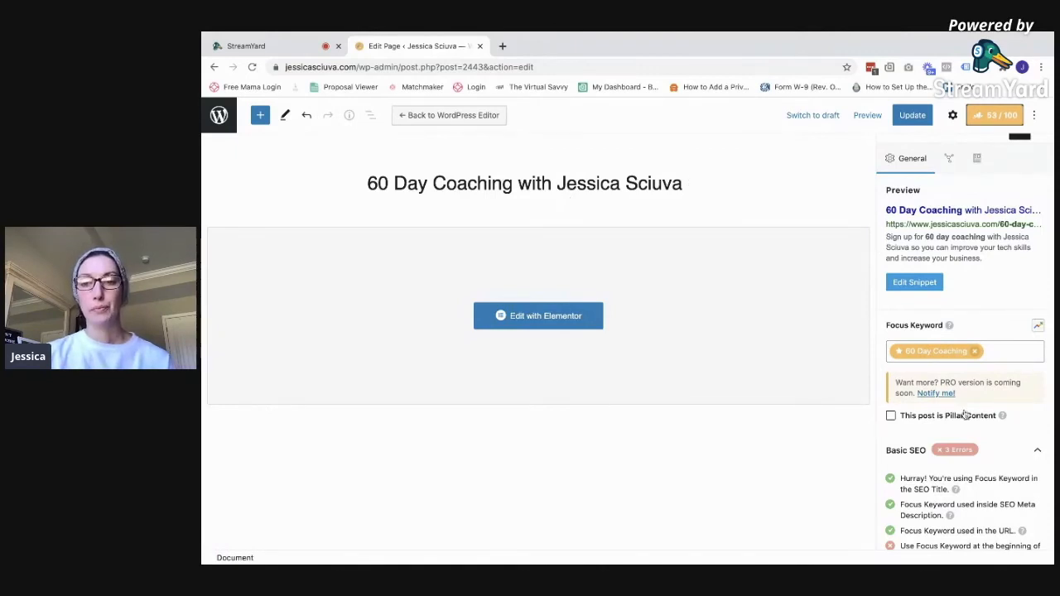
Review the Basic SEO checks, then open the page in Elementor
{"action": "scroll", "coordinate": [965, 414], "scroll_direction": "down", "scroll_amount": 2}
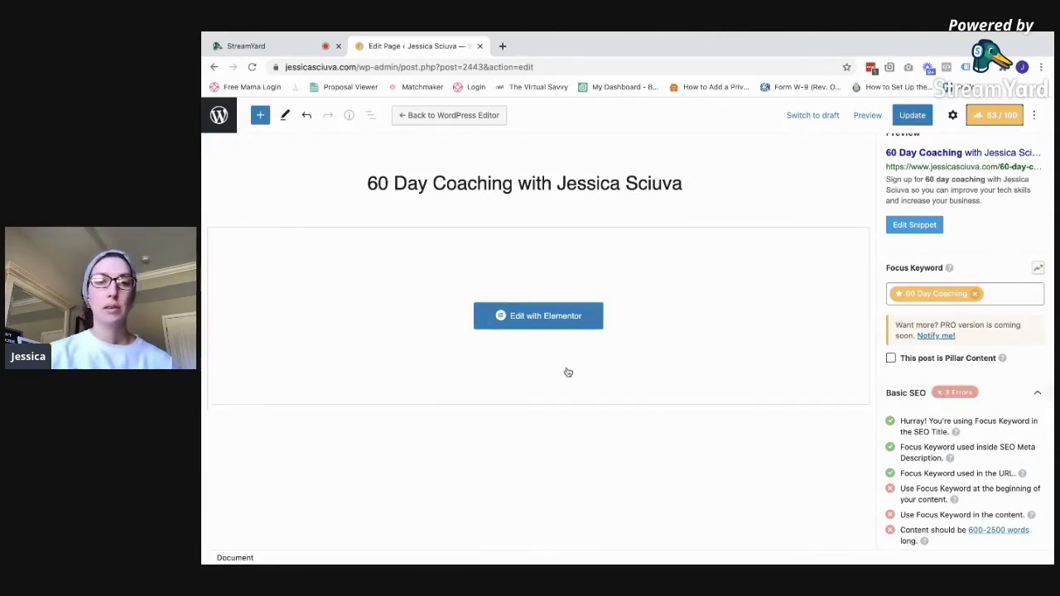
{"action": "left_click", "coordinate": [567, 323]}
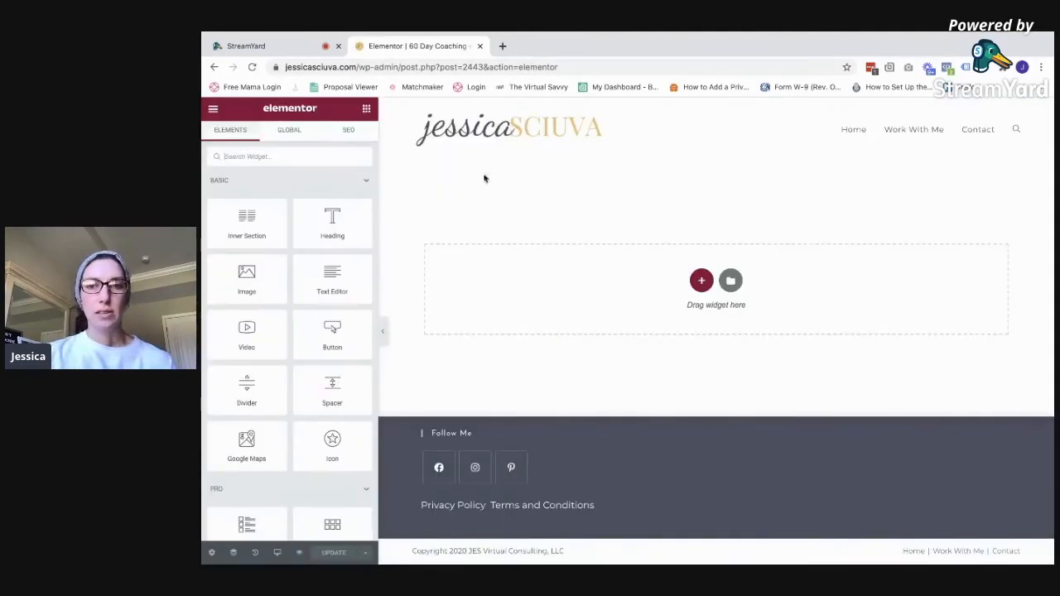
Add a Heading widget and change its text to '60 Day Coaching'
{"action": "left_click_drag", "start_coordinate": [337, 218], "coordinate": [700, 277]}
{"action": "double_click", "coordinate": [576, 197]}
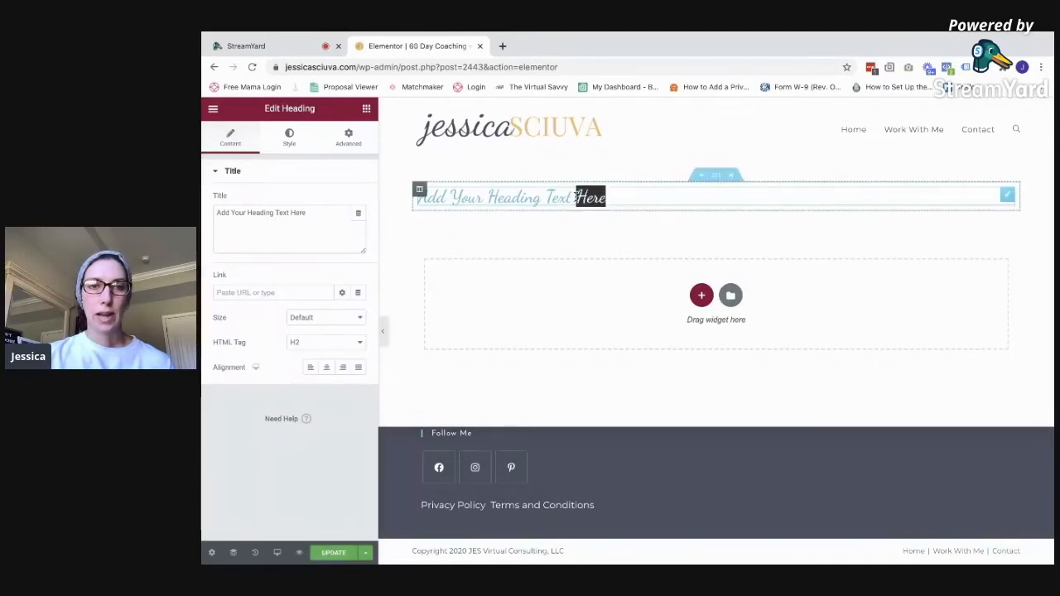
{"action": "double_click", "coordinate": [576, 197]}
{"action": "triple_click", "coordinate": [576, 197]}
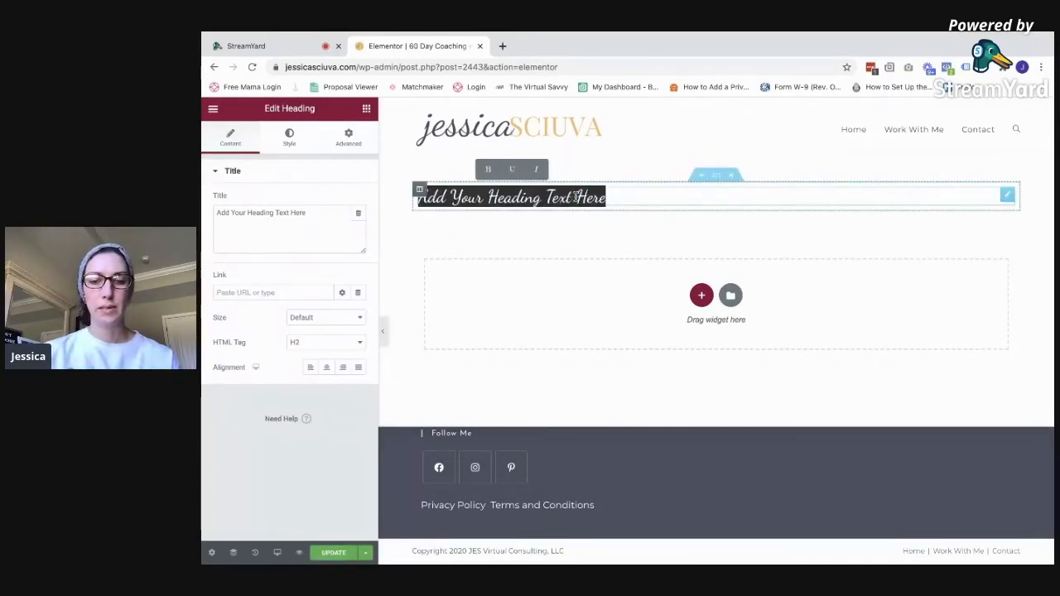
{"action": "type", "text": "60 Day Coaching"}
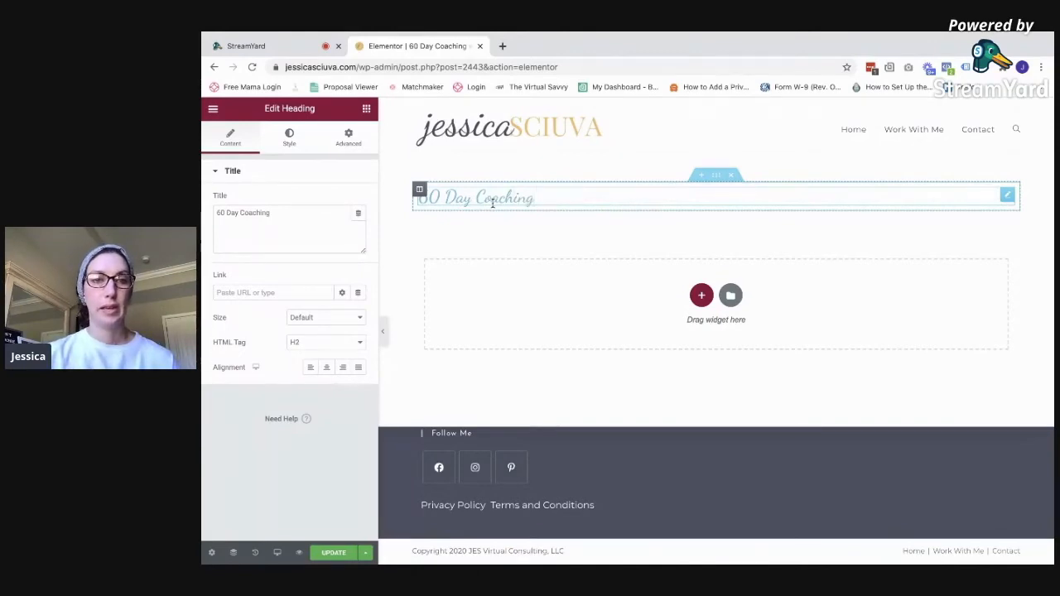
Style the heading with the global black colour and a 48 typography size
{"action": "left_click", "coordinate": [289, 137]}
{"action": "left_click", "coordinate": [358, 200]}
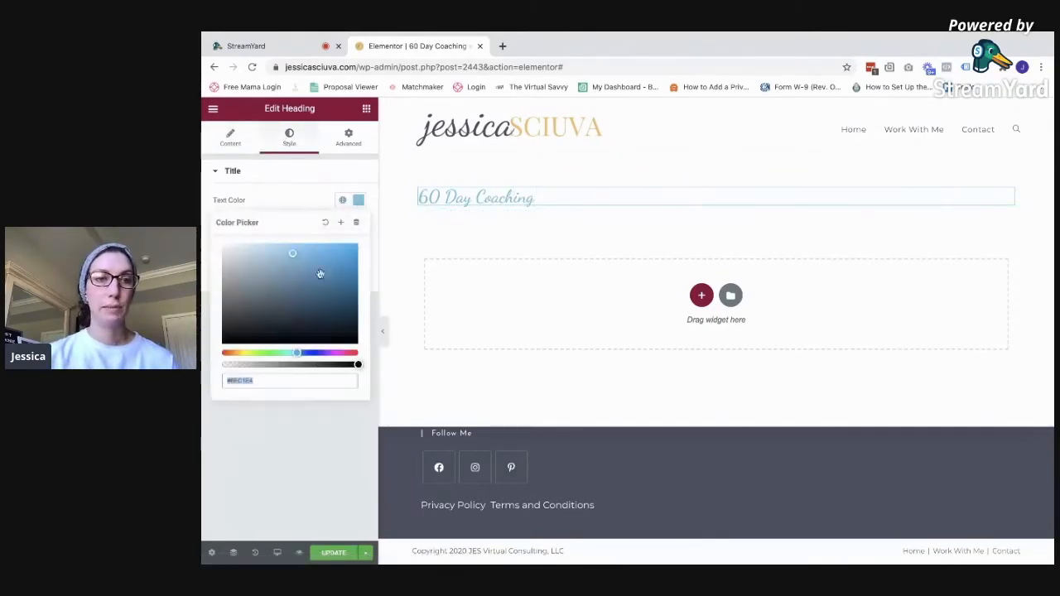
{"action": "left_click", "coordinate": [342, 199]}
{"action": "left_click", "coordinate": [263, 380]}
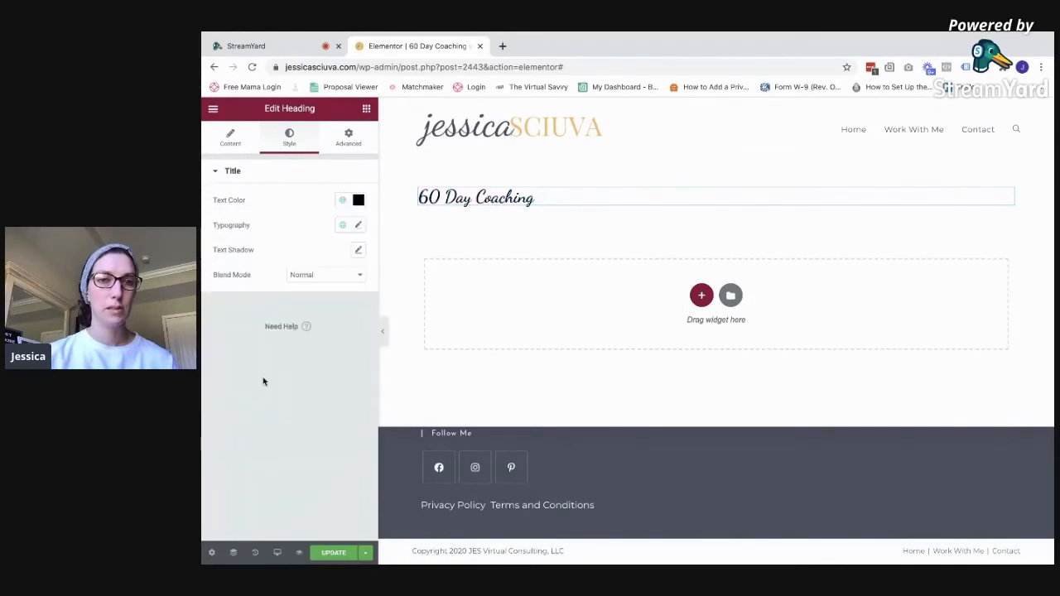
{"action": "left_click", "coordinate": [358, 225]}
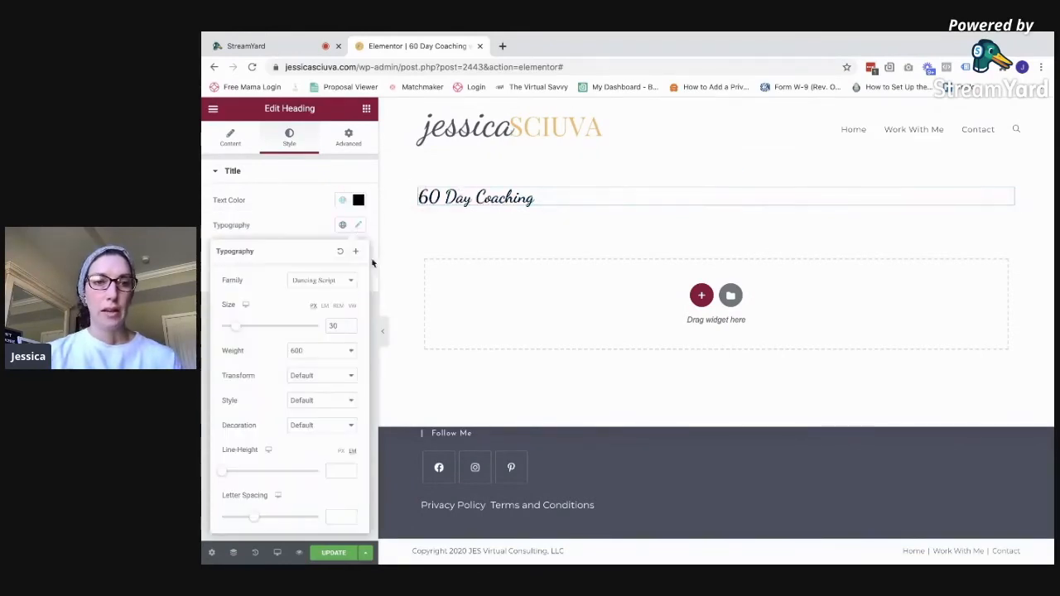
{"action": "left_click_drag", "start_coordinate": [238, 326], "coordinate": [245, 328]}
{"action": "left_click", "coordinate": [517, 252]}
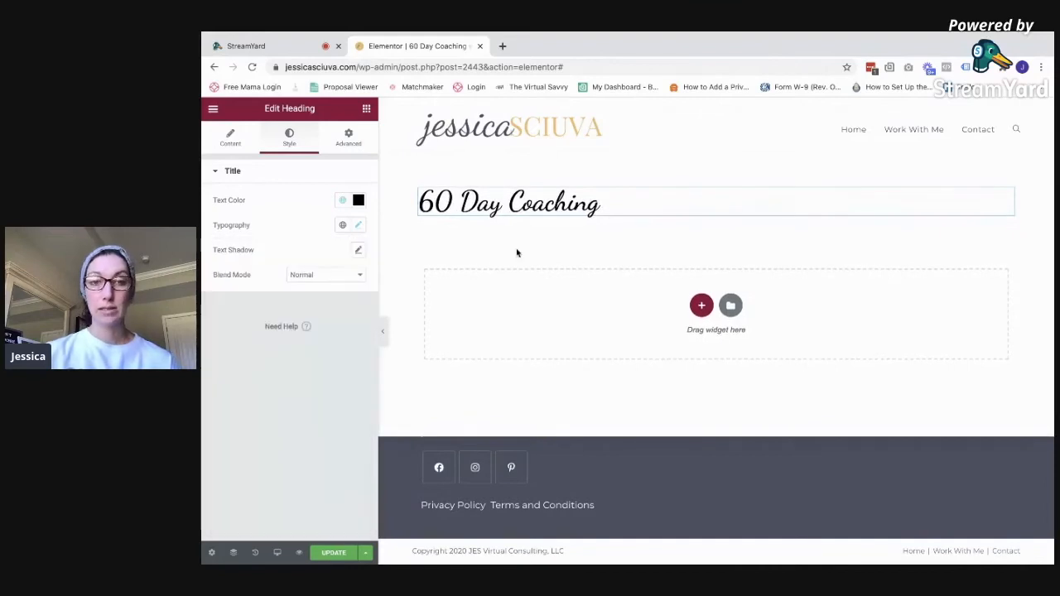
Add a Text Editor block below the heading, save as draft, and exit to the dashboard
{"action": "left_click", "coordinate": [365, 108]}
{"action": "left_click_drag", "start_coordinate": [332, 279], "coordinate": [570, 284]}
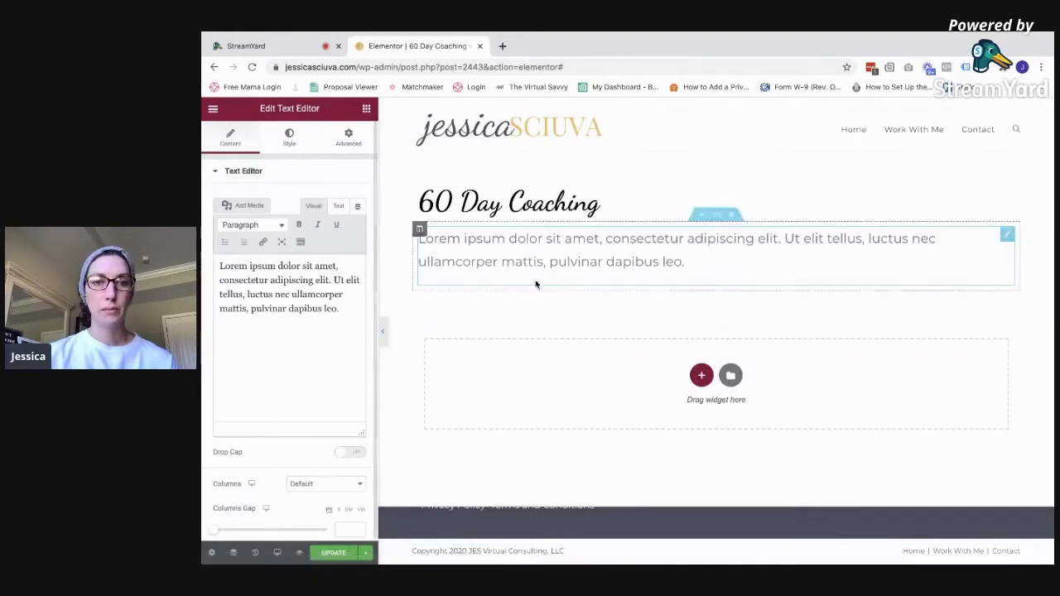
{"action": "left_click", "coordinate": [365, 552]}
{"action": "left_click", "coordinate": [324, 501]}
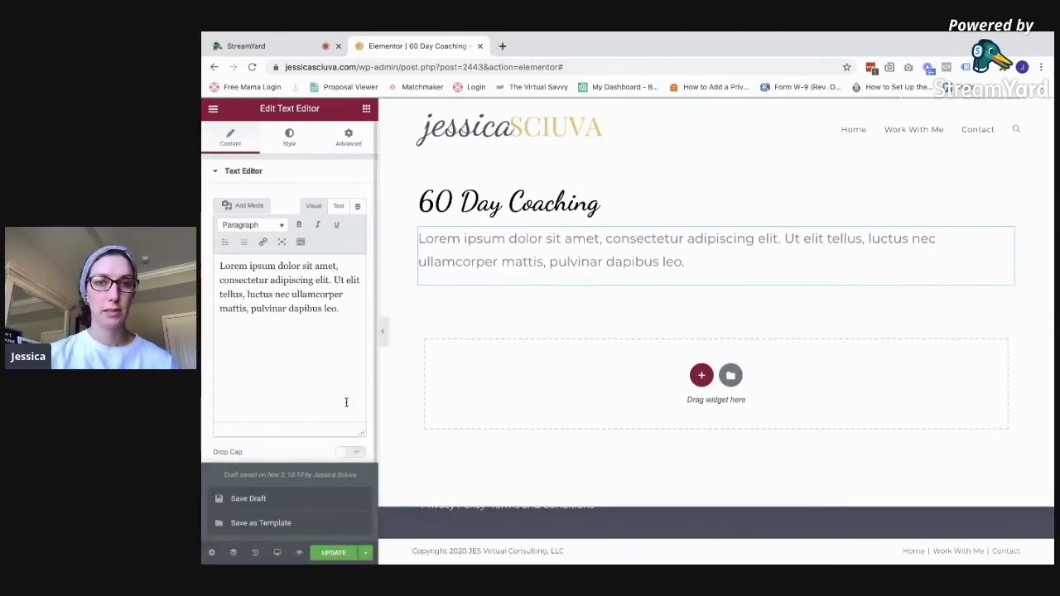
{"action": "left_click", "coordinate": [213, 109]}
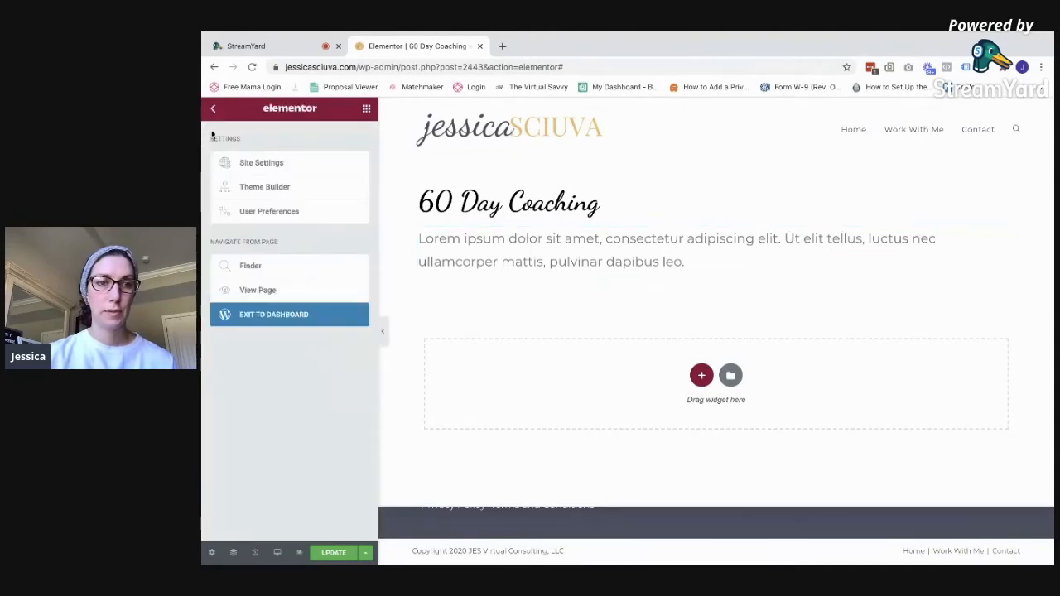
{"action": "left_click", "coordinate": [276, 317]}
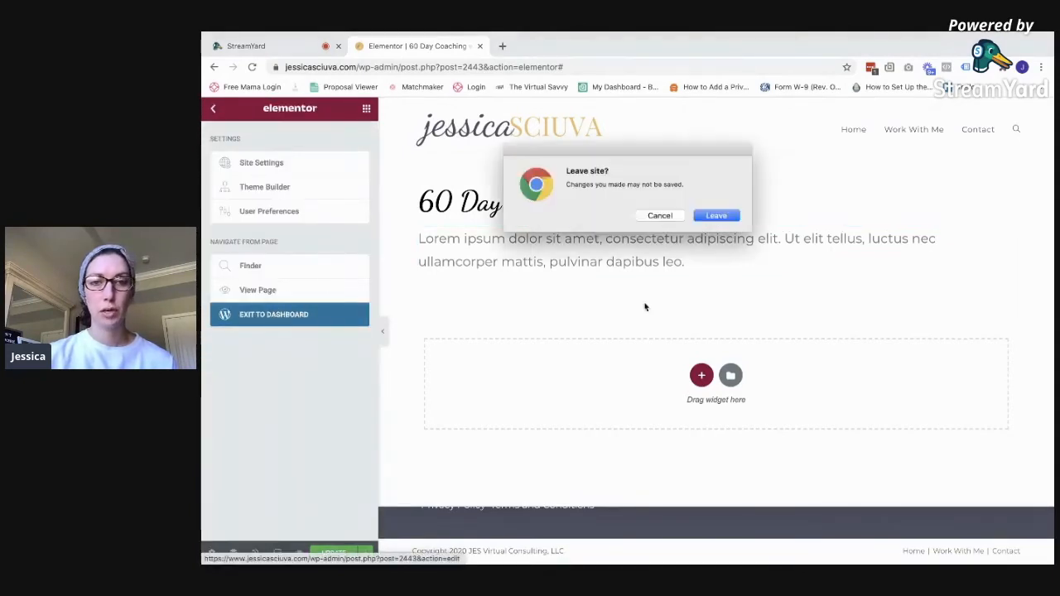
Leave the builder, check the 53/100 SEO score, and reopen the page in Elementor
{"action": "left_click", "coordinate": [717, 216]}
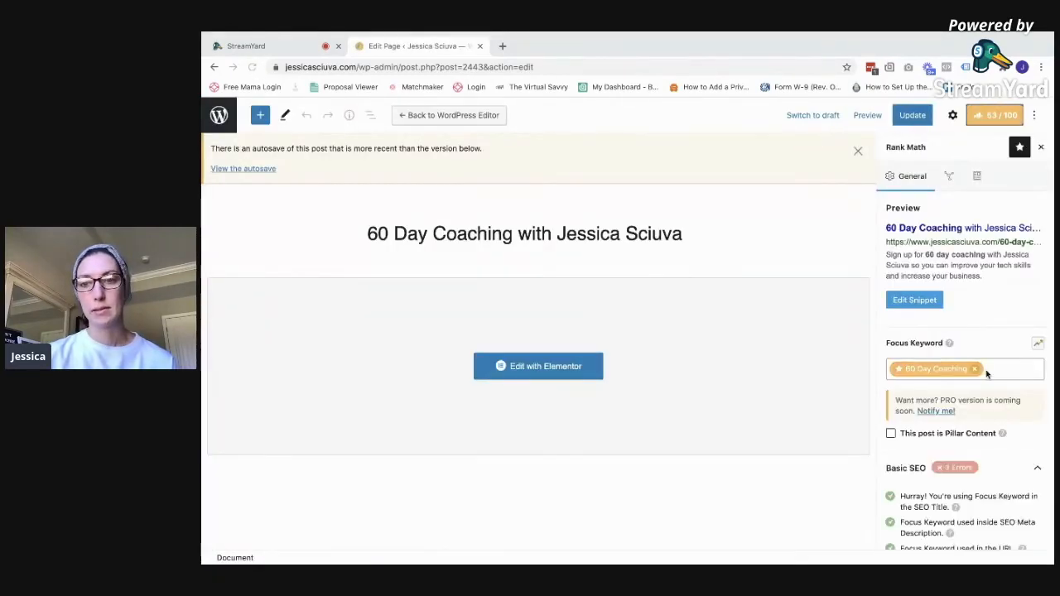
{"action": "scroll", "coordinate": [985, 372], "scroll_direction": "down", "scroll_amount": 2}
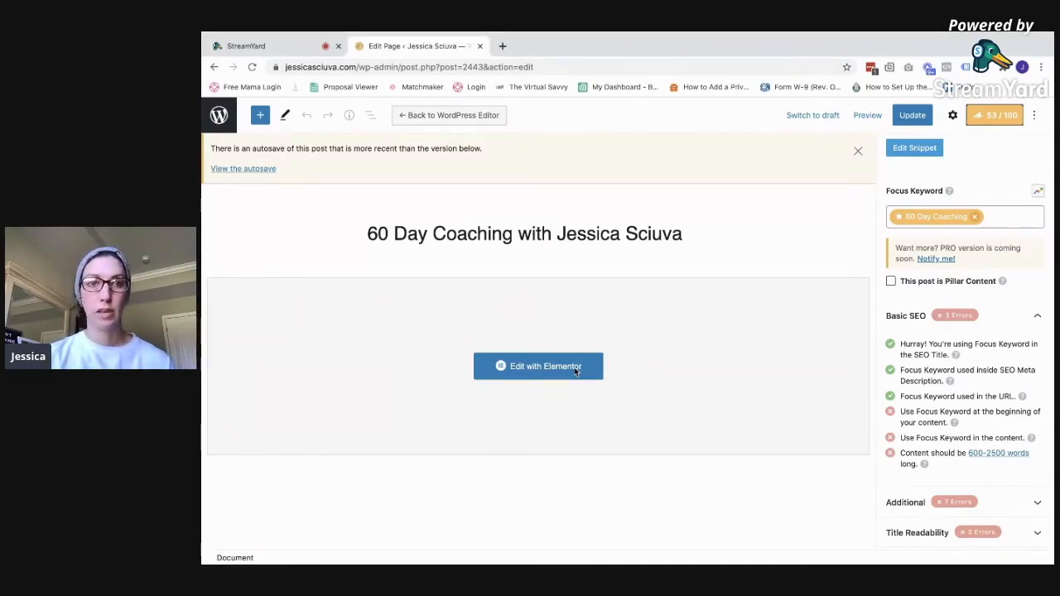
{"action": "left_click", "coordinate": [512, 364]}
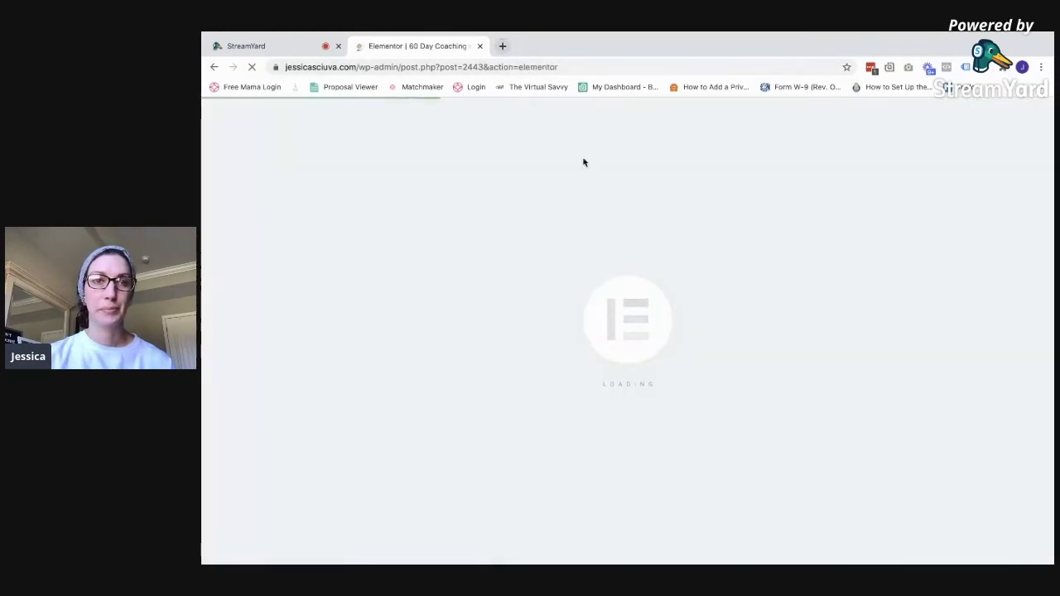
Search Google for 'placeholder text for websites' and select a lorem ipsum paragraph on loremipsum.io
{"action": "left_click", "coordinate": [503, 46]}
{"action": "type", "text": "plac"}
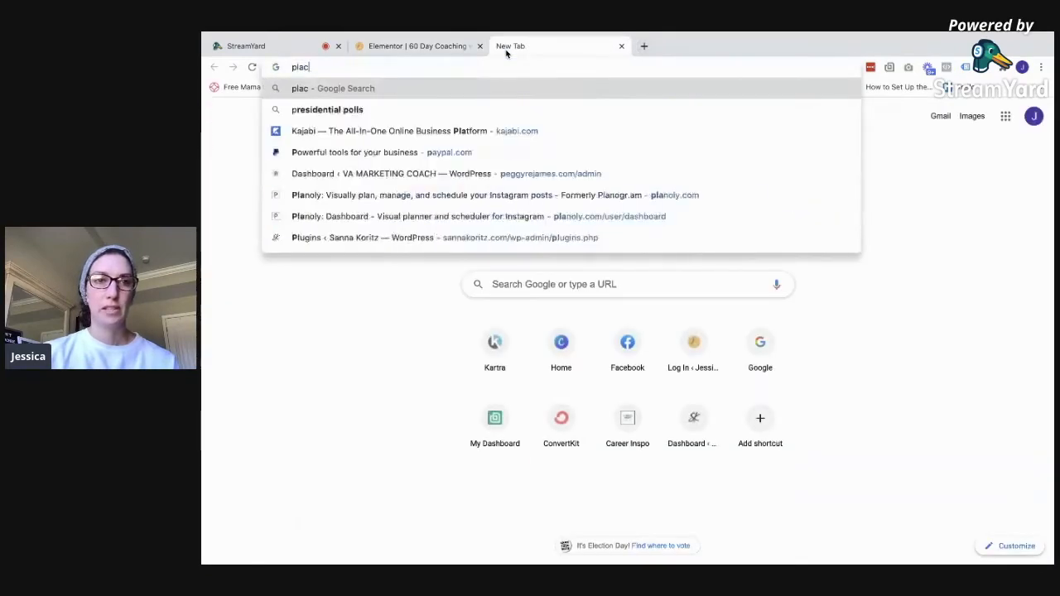
{"action": "type", "text": "eholde"}
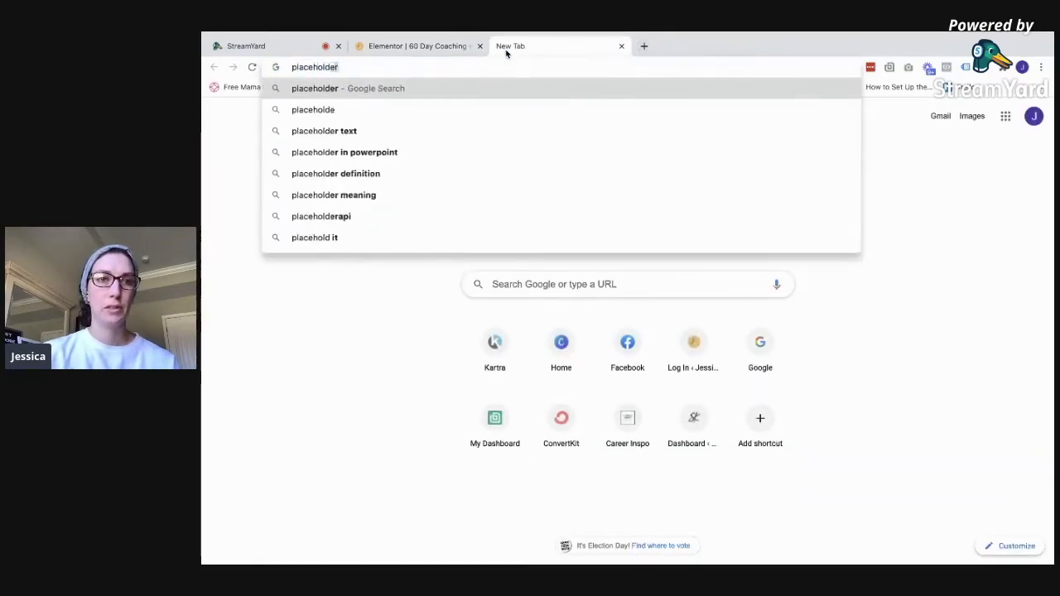
{"action": "type", "text": "r text for websites"}
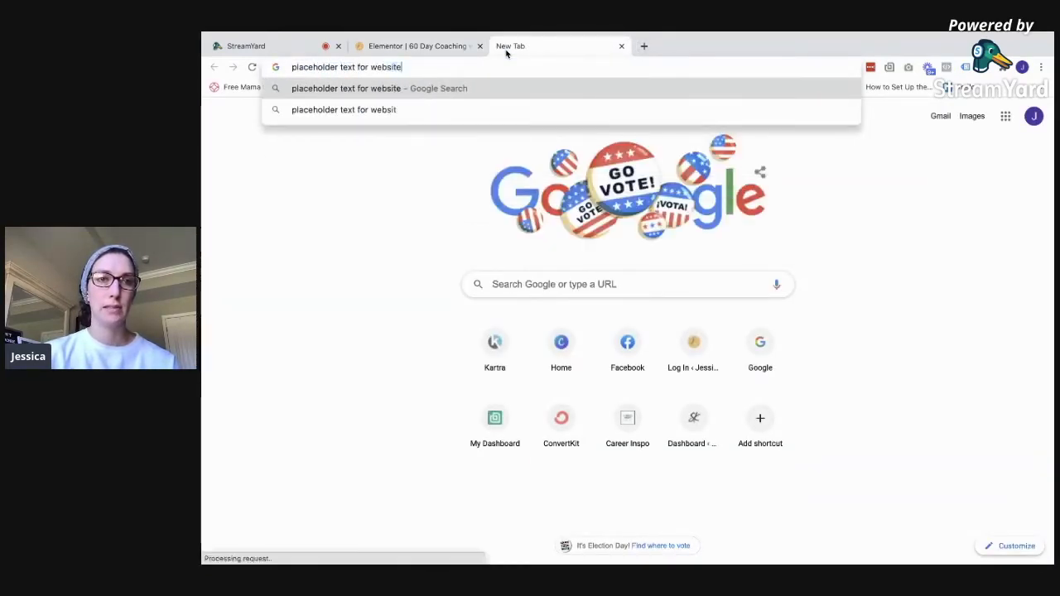
{"action": "key", "text": "Return"}
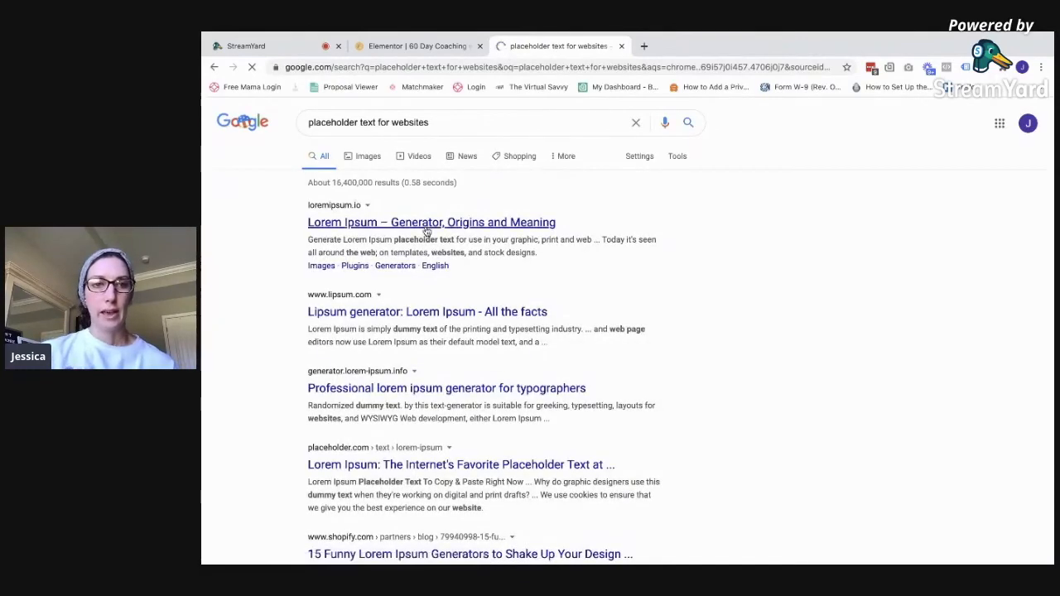
{"action": "left_click", "coordinate": [426, 226]}
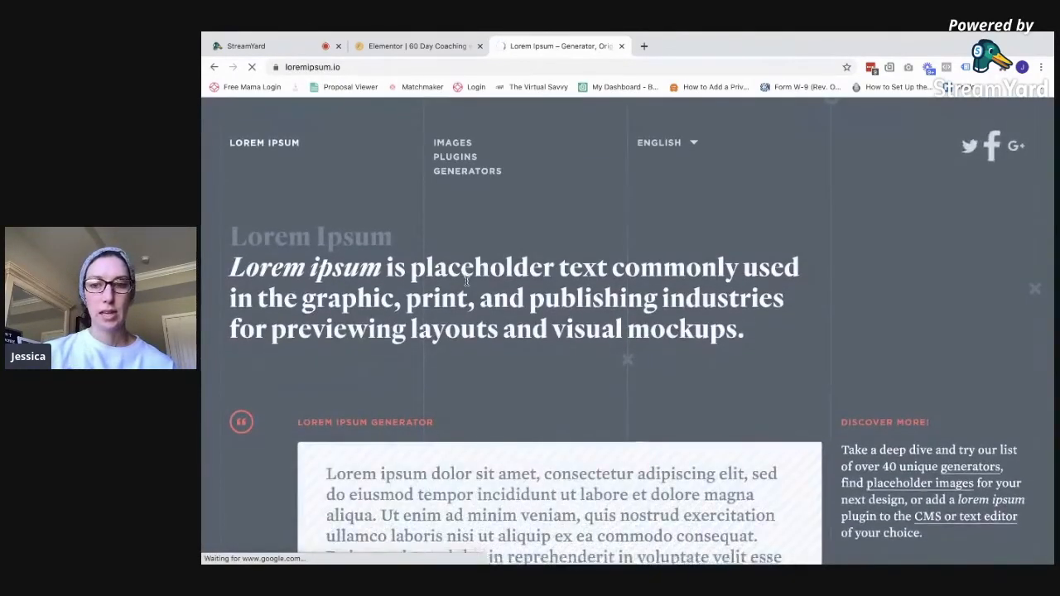
{"action": "scroll", "coordinate": [326, 338], "scroll_direction": "down", "scroll_amount": 2}
{"action": "left_click_drag", "start_coordinate": [324, 317], "coordinate": [603, 469]}
{"action": "key", "text": "ctrl+c"}
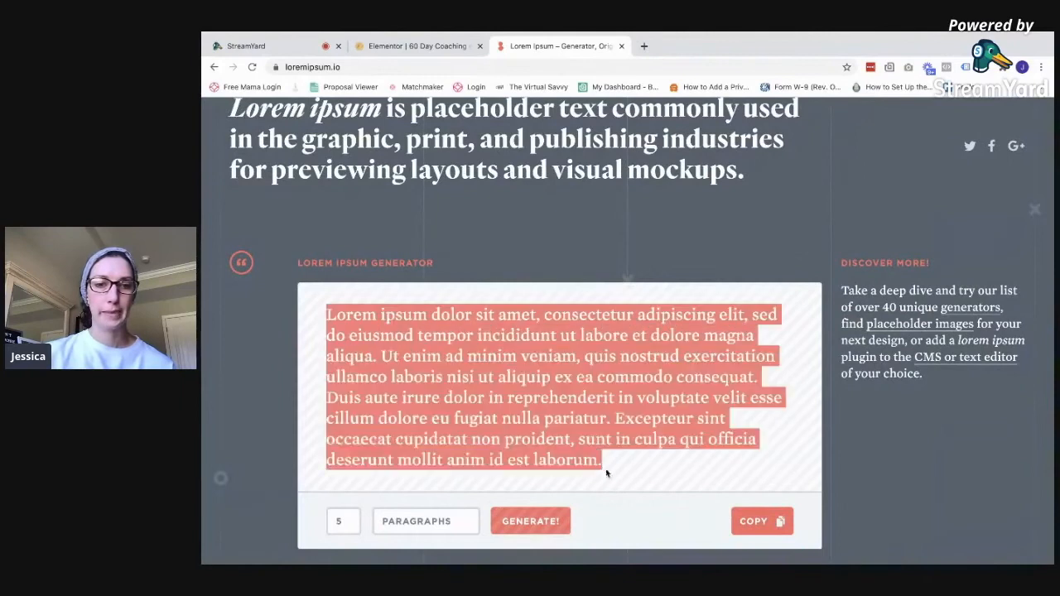
Back in Elementor, add a heading reading '60 Day Coaching'
{"action": "left_click", "coordinate": [418, 45]}
{"action": "left_click_drag", "start_coordinate": [332, 223], "coordinate": [615, 293]}
{"action": "type", "text": "60 Day Coaching"}
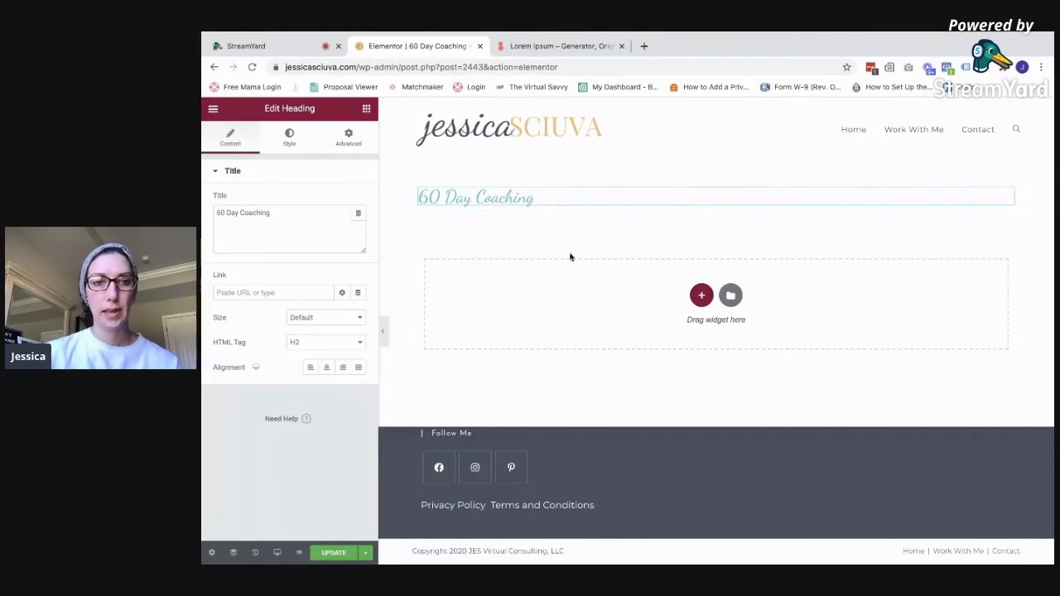
Add a text block introducing 60 Day Coaching for virtual assistants growing tech skills and business
{"action": "left_click", "coordinate": [366, 108]}
{"action": "left_click_drag", "start_coordinate": [320, 279], "coordinate": [638, 300]}
{"action": "triple_click", "coordinate": [534, 234]}
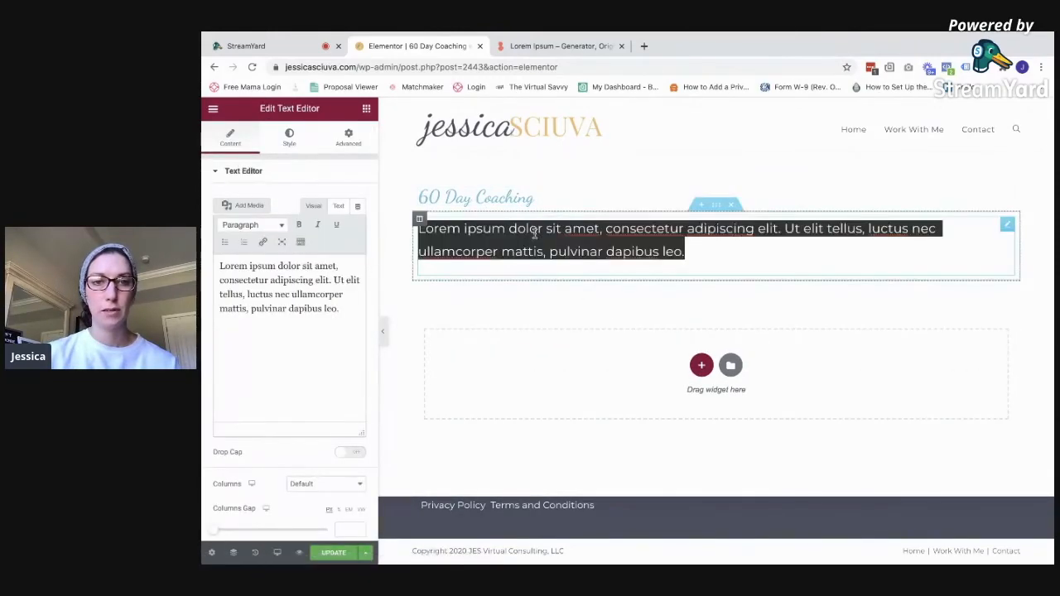
{"action": "key", "text": "BackSpace"}
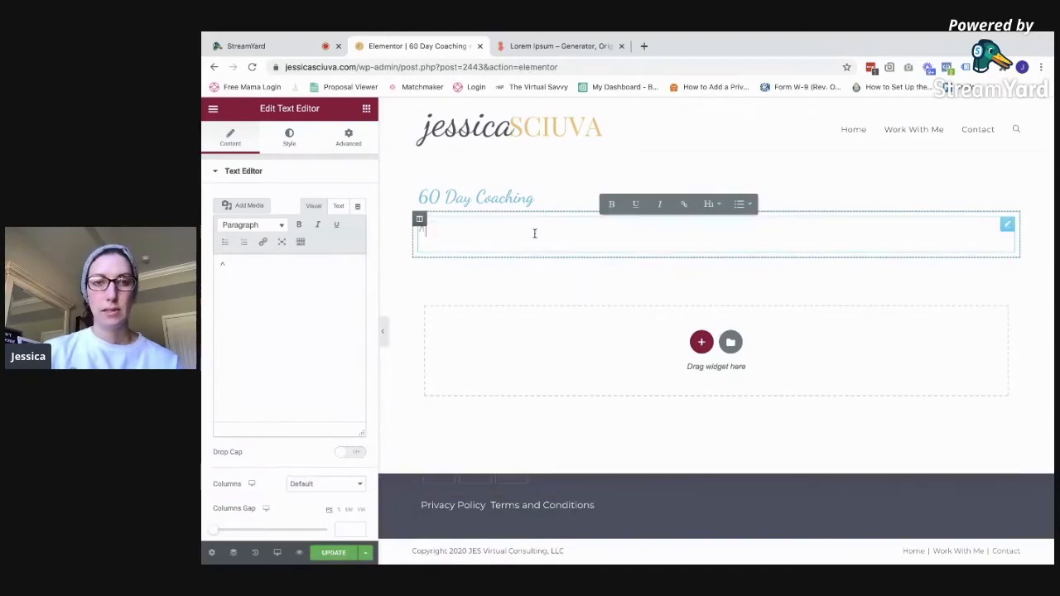
{"action": "type", "text": "60 Day Co"}
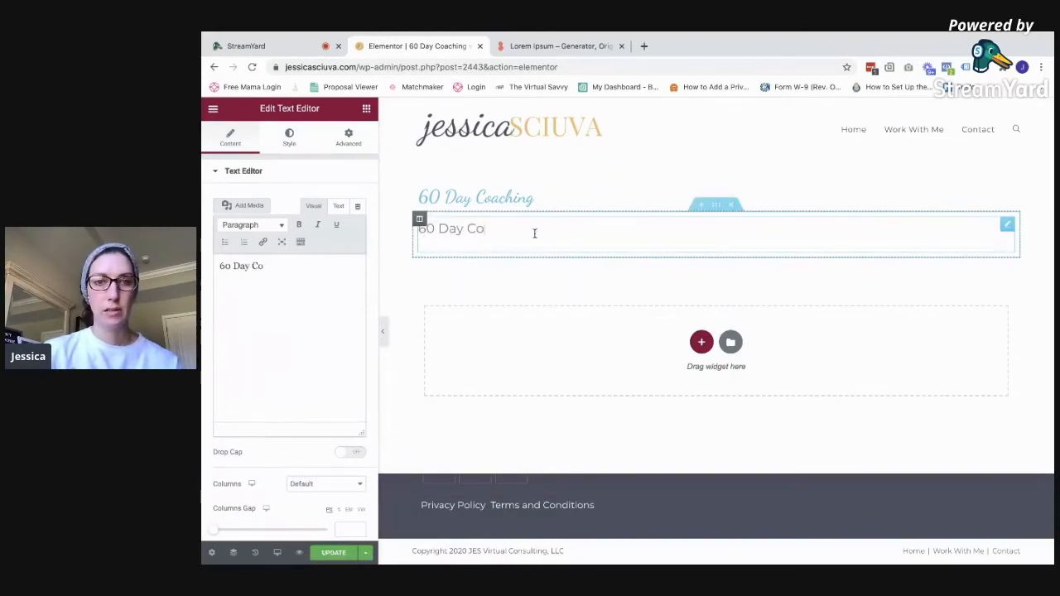
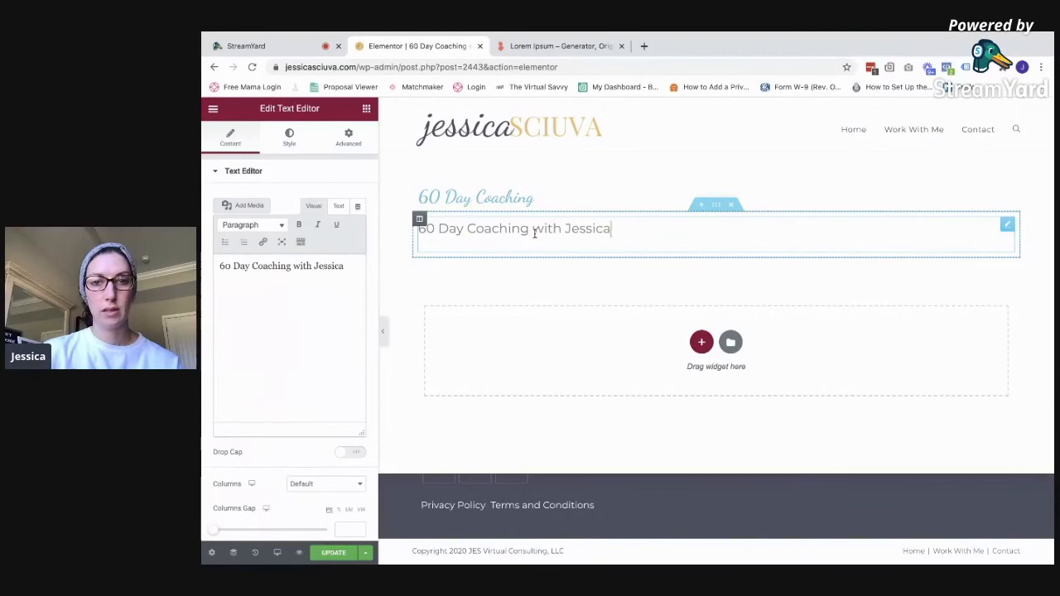
{"action": "type", "text": "rtual assi"}
{"action": "type", "text": "stants who want to "}
{"action": "type", "text": "further the"}
{"action": "type", "text": "ir tech skills and "}
{"action": "type", "text": "inc"}
{"action": "key", "text": "BackSpace"}
{"action": "type", "text": "ncrease "}
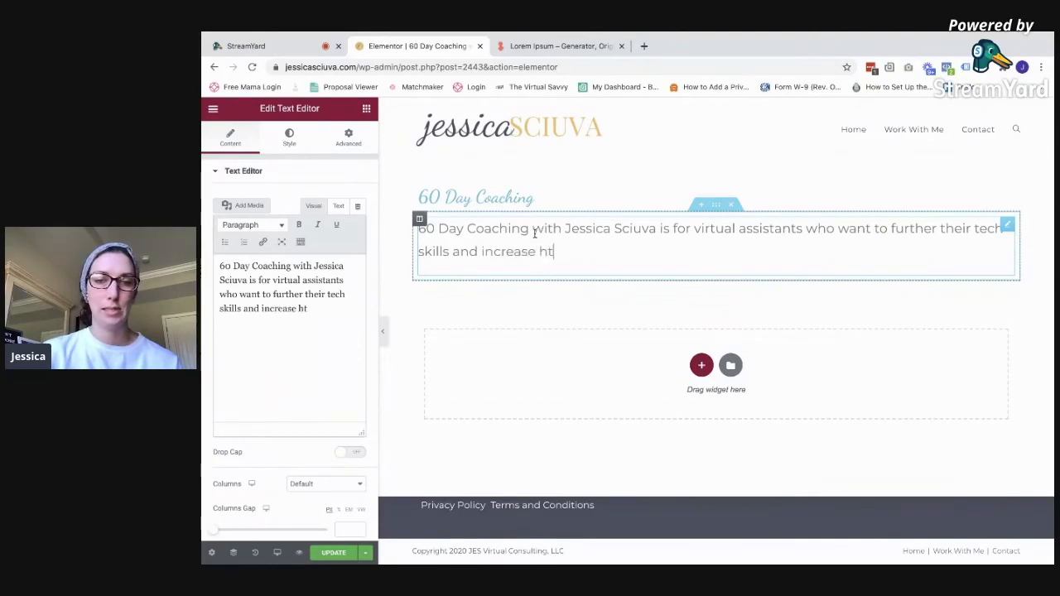
{"action": "type", "text": "their business."}
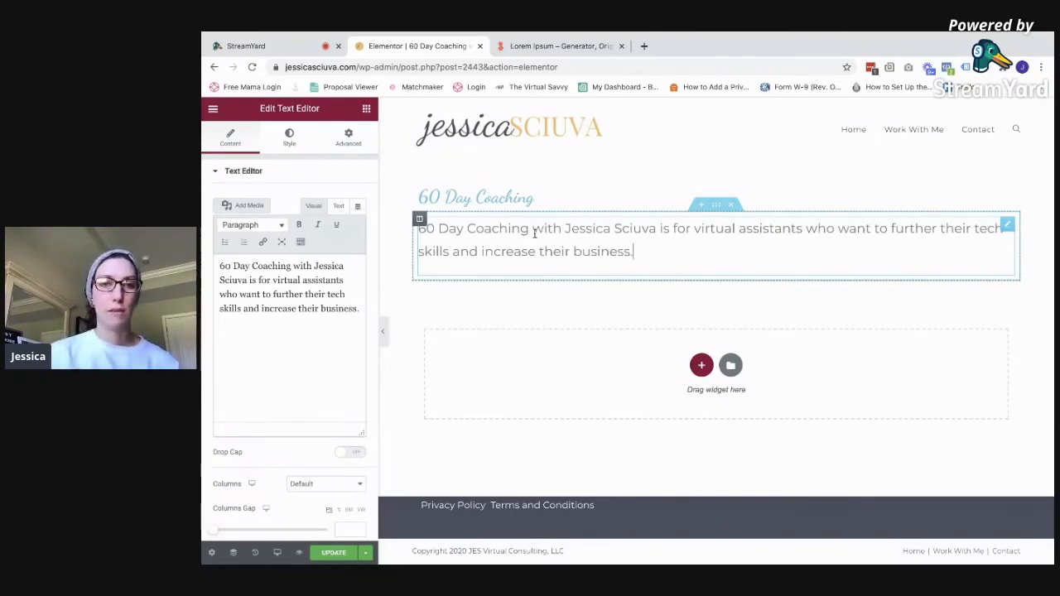
{"action": "left_click", "coordinate": [312, 346]}
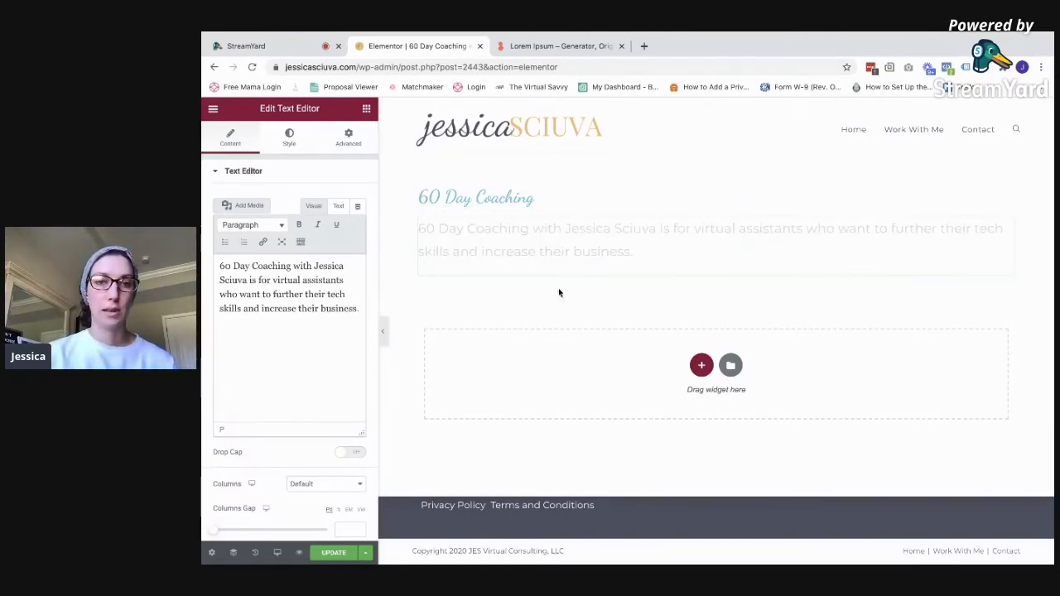
{"action": "key", "text": "Return"}
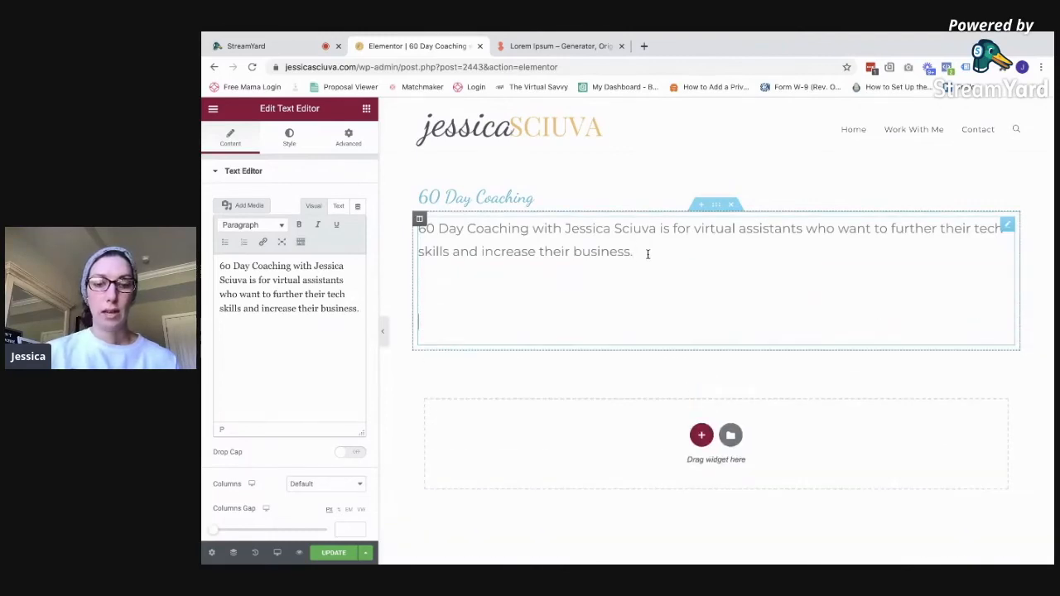
Paste the lorem ipsum paragraph three times below the intro, redoing a messy first paste
{"action": "key", "text": "ctrl+v"}
{"action": "left_click", "coordinate": [588, 455]}
{"action": "key", "text": "Return"}
{"action": "key", "text": "Return"}
{"action": "key", "text": "Return"}
{"action": "key", "text": "ctrl+v"}
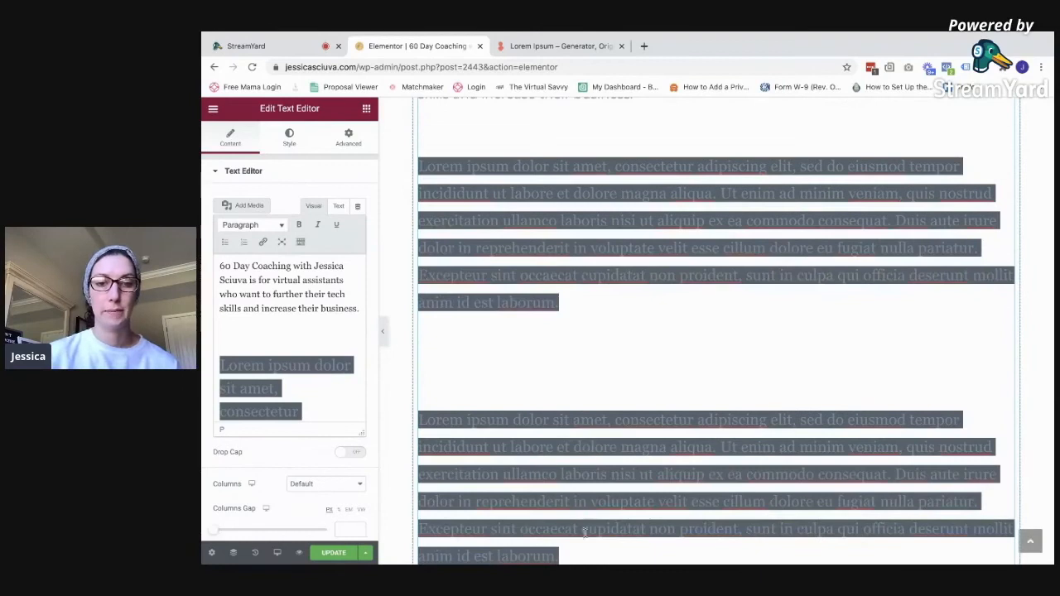
{"action": "left_click_drag", "start_coordinate": [221, 359], "coordinate": [367, 473]}
{"action": "key", "text": "BackSpace"}
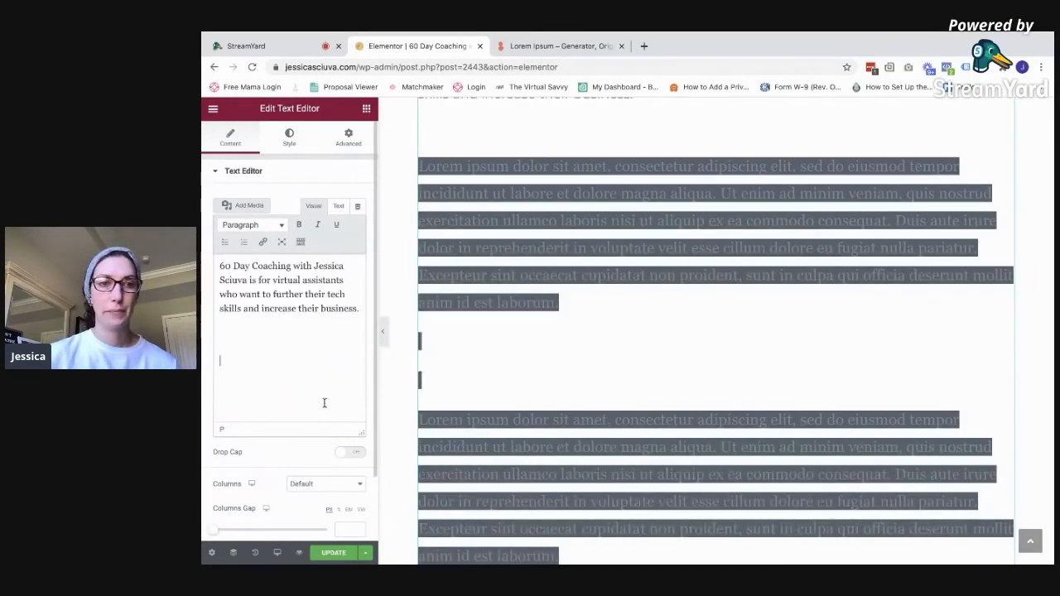
{"action": "key", "text": "ctrl+v"}
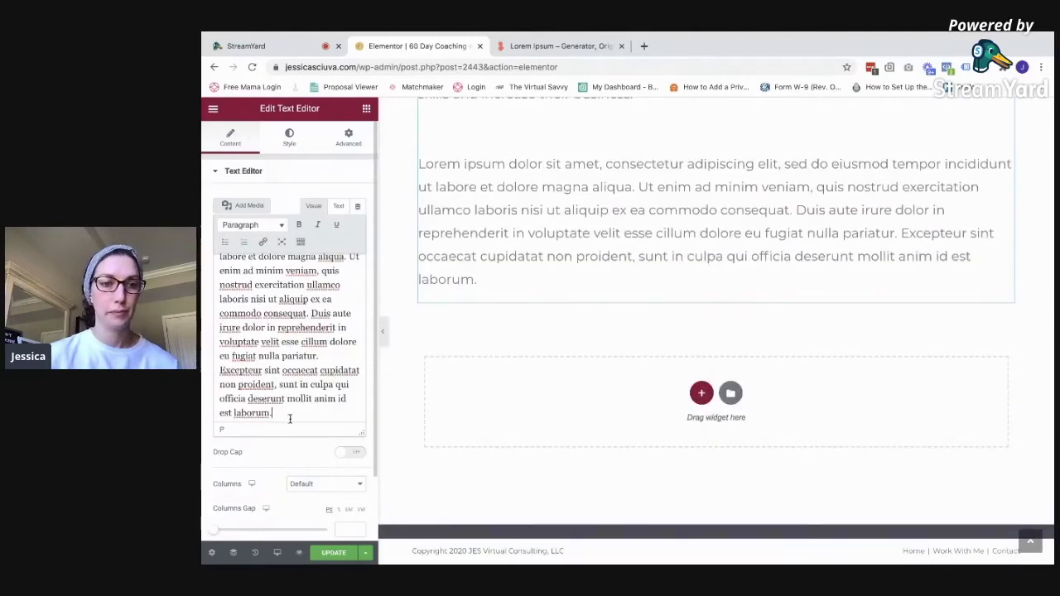
{"action": "key", "text": "Return"}
{"action": "key", "text": "ctrl+v"}
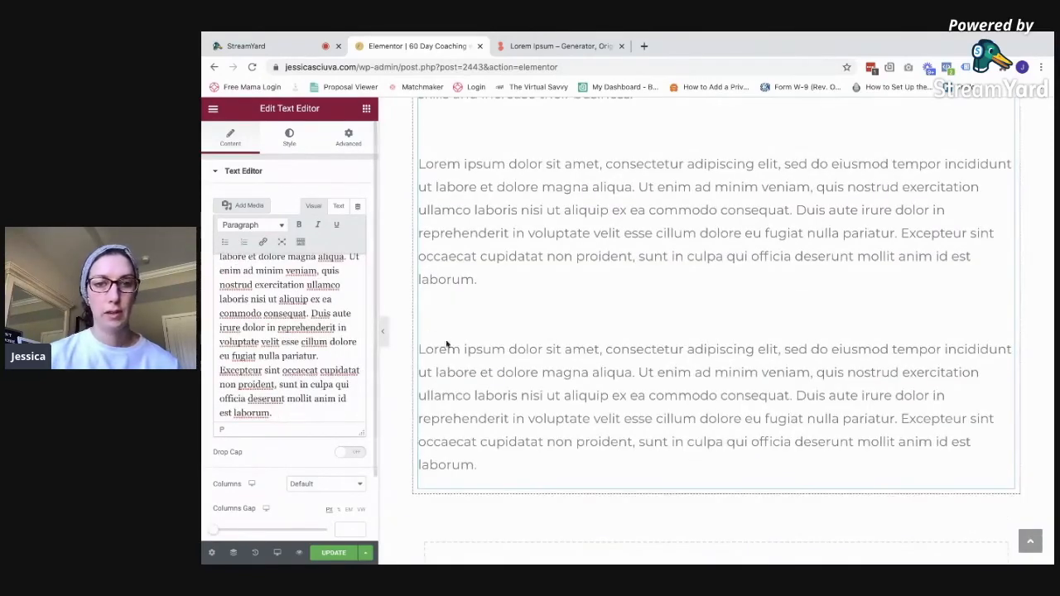
{"action": "key", "text": "Return"}
{"action": "key", "text": "Return"}
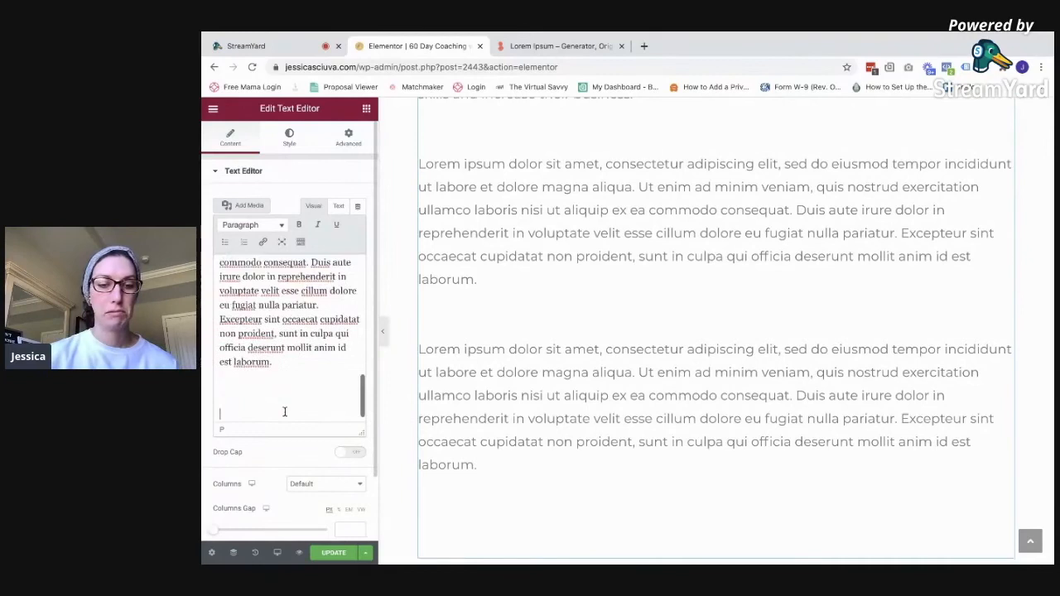
{"action": "key", "text": "ctrl+v"}
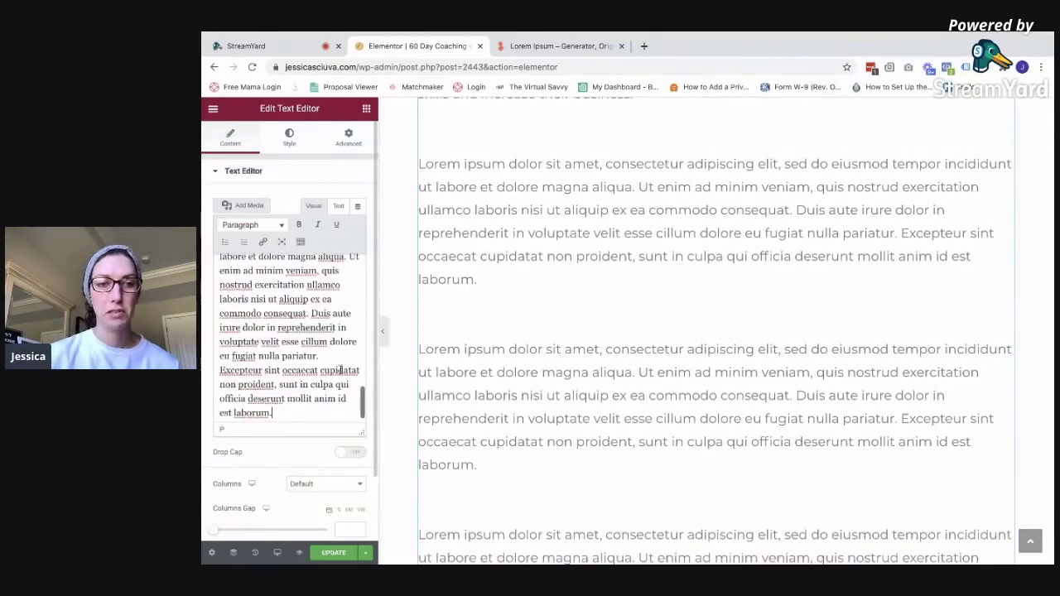
Update the page and exit Elementor to the WordPress dashboard
{"action": "left_click", "coordinate": [362, 553]}
{"action": "left_click", "coordinate": [335, 553]}
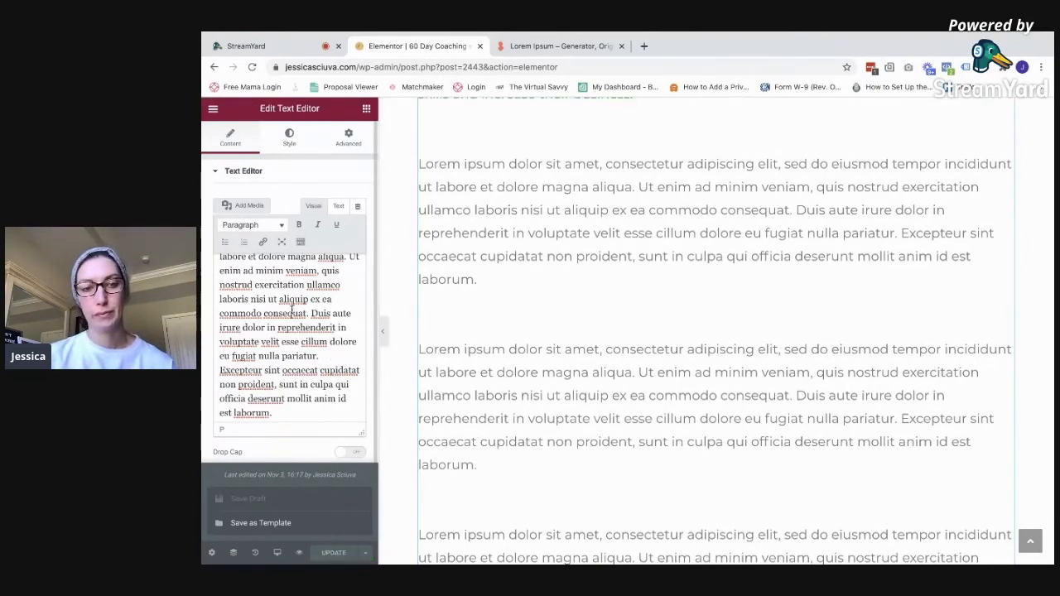
{"action": "scroll", "coordinate": [258, 205], "scroll_direction": "down", "scroll_amount": 2}
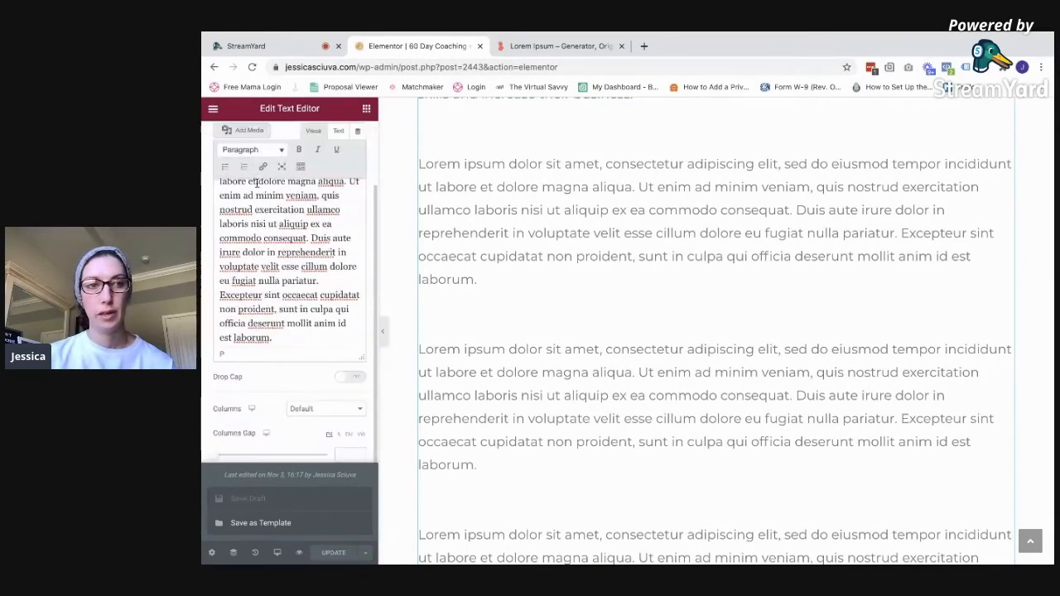
{"action": "left_click", "coordinate": [213, 108]}
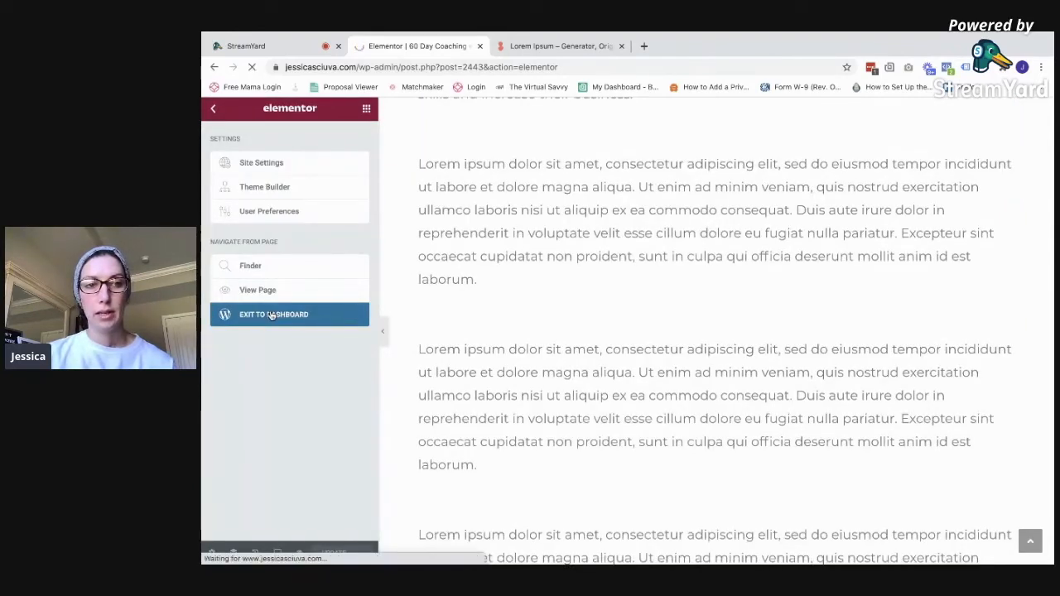
{"action": "left_click", "coordinate": [271, 315]}
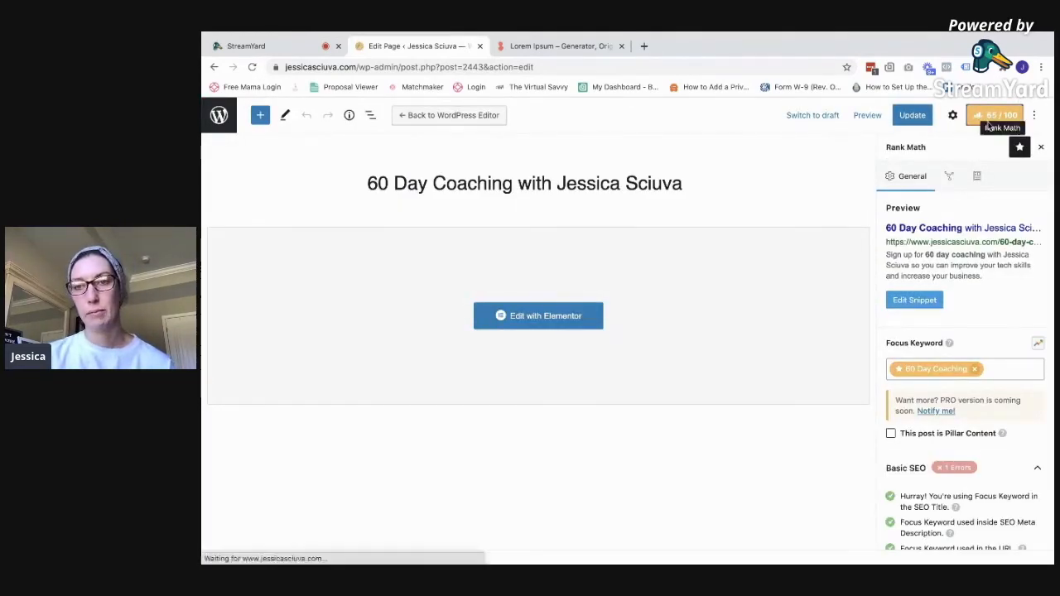
Review Rank Math's Basic SEO results at 65/100 and expand the Additional checks
{"action": "scroll", "coordinate": [985, 331], "scroll_direction": "down", "scroll_amount": 3}
{"action": "scroll", "coordinate": [1000, 470], "scroll_direction": "down", "scroll_amount": 1}
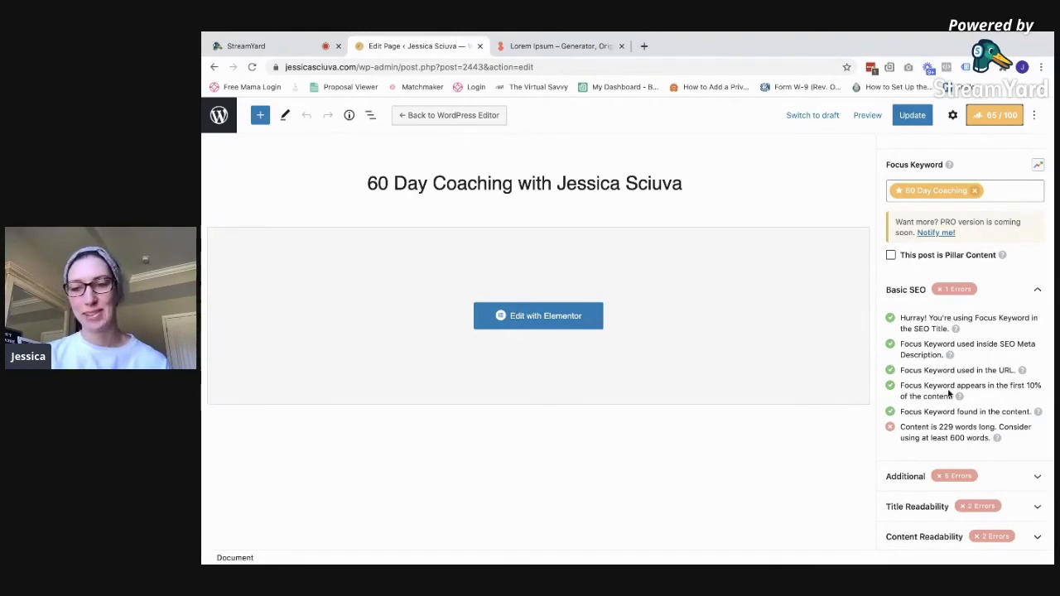
{"action": "scroll", "coordinate": [949, 394], "scroll_direction": "down", "scroll_amount": 1}
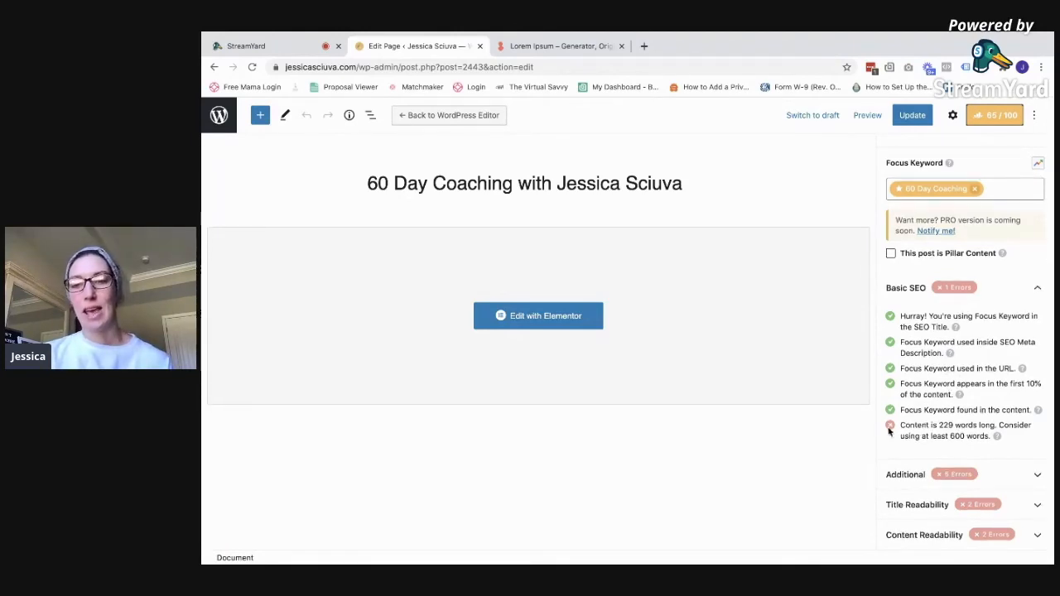
{"action": "left_click", "coordinate": [1035, 476]}
{"action": "scroll", "coordinate": [993, 464], "scroll_direction": "down", "scroll_amount": 3}
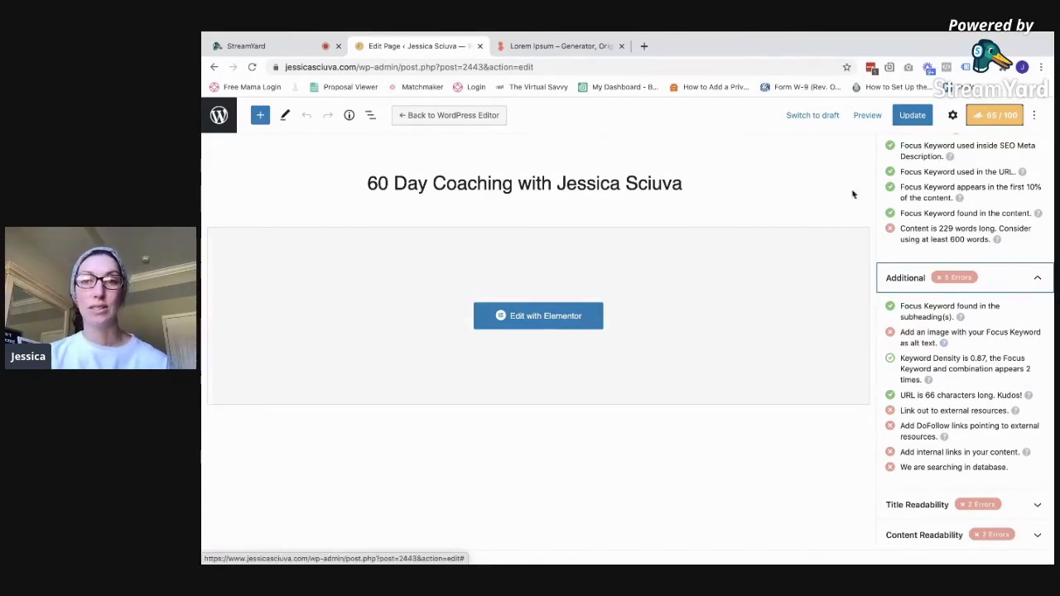
Reopen the page in Elementor, edit the main text block and copy its lorem ipsum text
{"action": "left_click", "coordinate": [572, 315]}
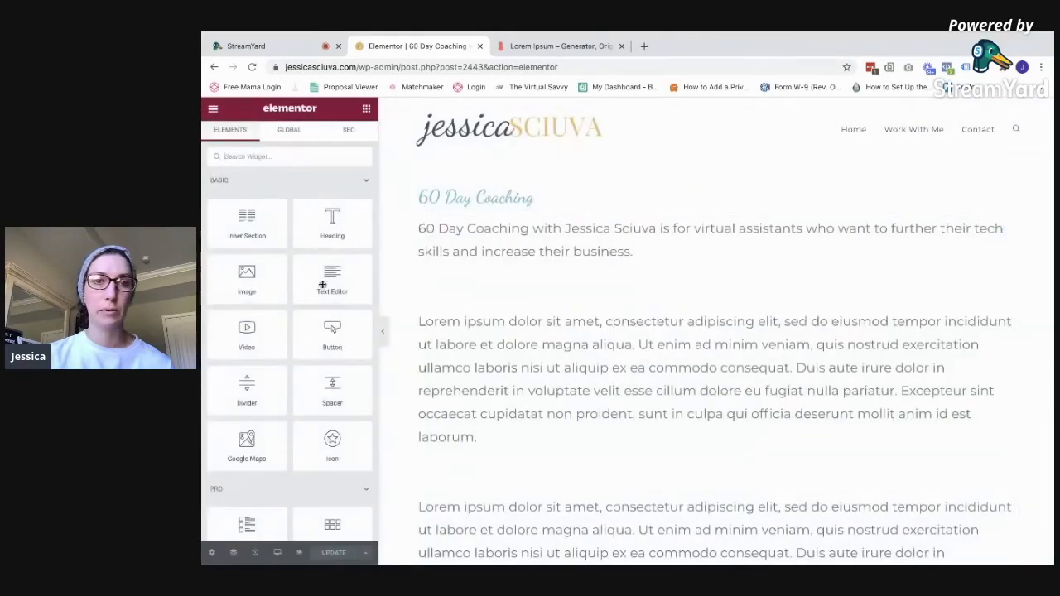
{"action": "scroll", "coordinate": [563, 385], "scroll_direction": "down", "scroll_amount": 2}
{"action": "left_click", "coordinate": [515, 311]}
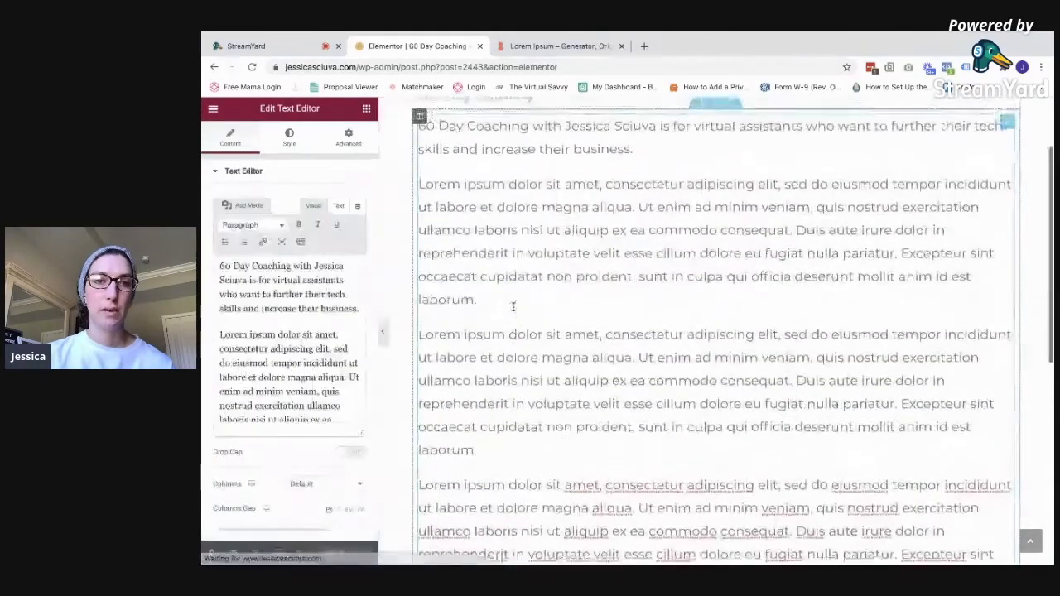
{"action": "scroll", "coordinate": [290, 331], "scroll_direction": "down", "scroll_amount": 5}
{"action": "scroll", "coordinate": [312, 328], "scroll_direction": "down", "scroll_amount": 3}
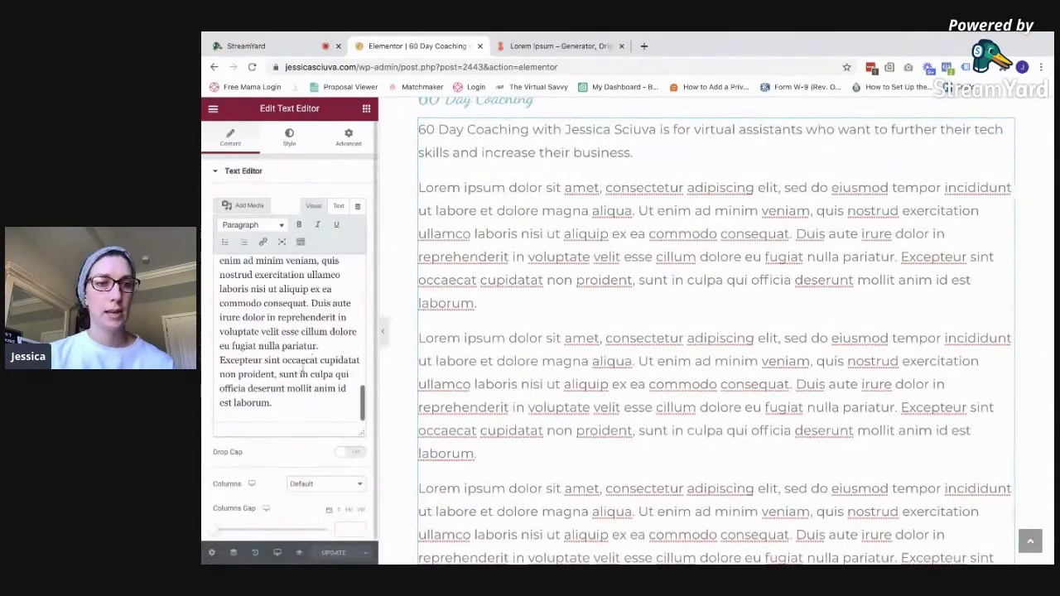
{"action": "left_click_drag", "start_coordinate": [278, 404], "coordinate": [219, 266]}
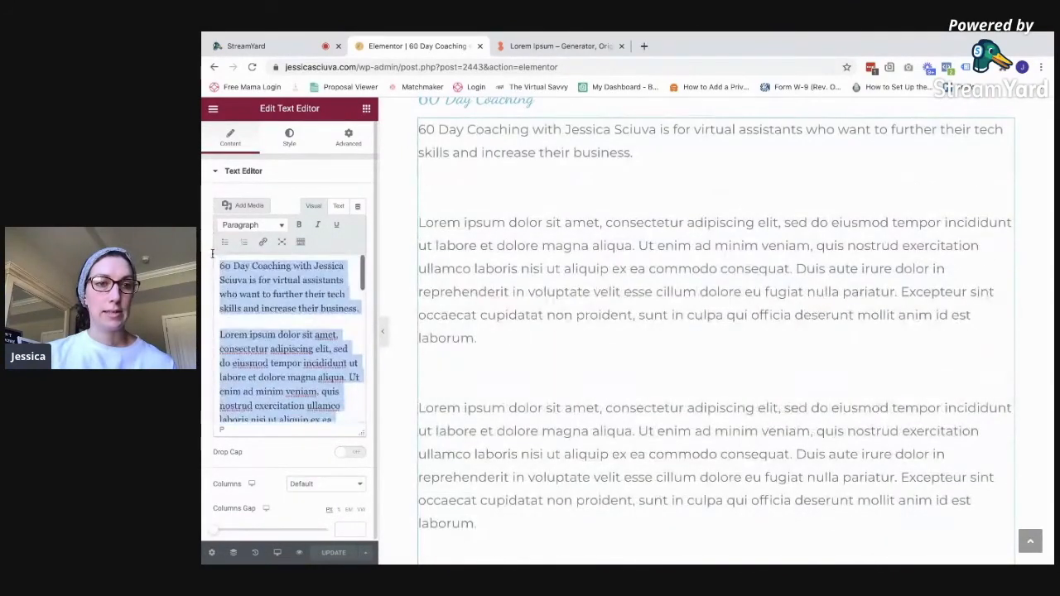
{"action": "key", "text": "super+c"}
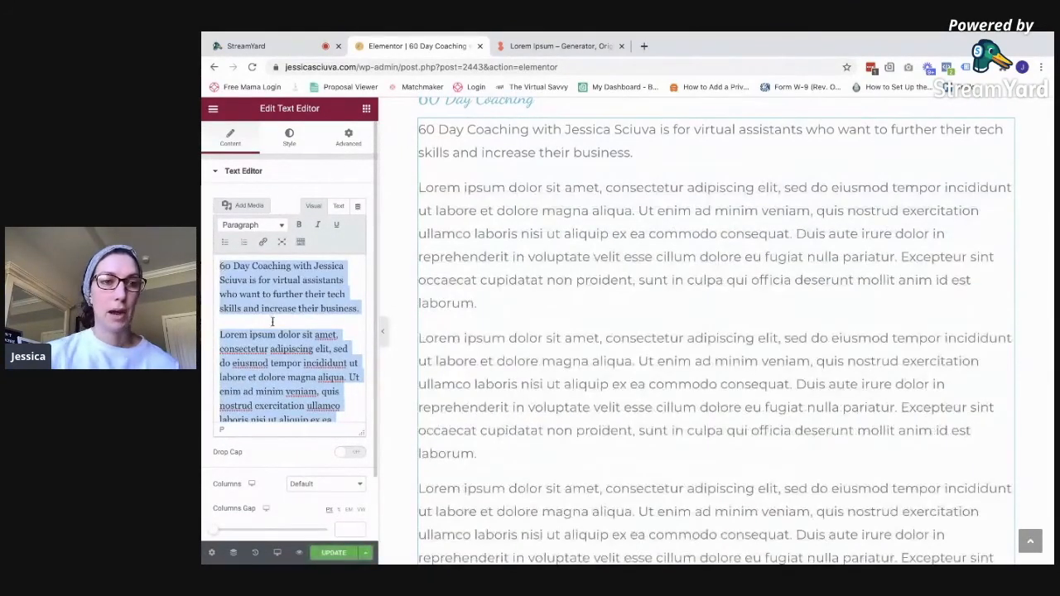
{"action": "scroll", "coordinate": [272, 321], "scroll_direction": "down", "scroll_amount": 10}
Paste one more lorem ipsum paragraph after the last paragraph, removing the stray empty line
{"action": "left_click", "coordinate": [272, 409]}
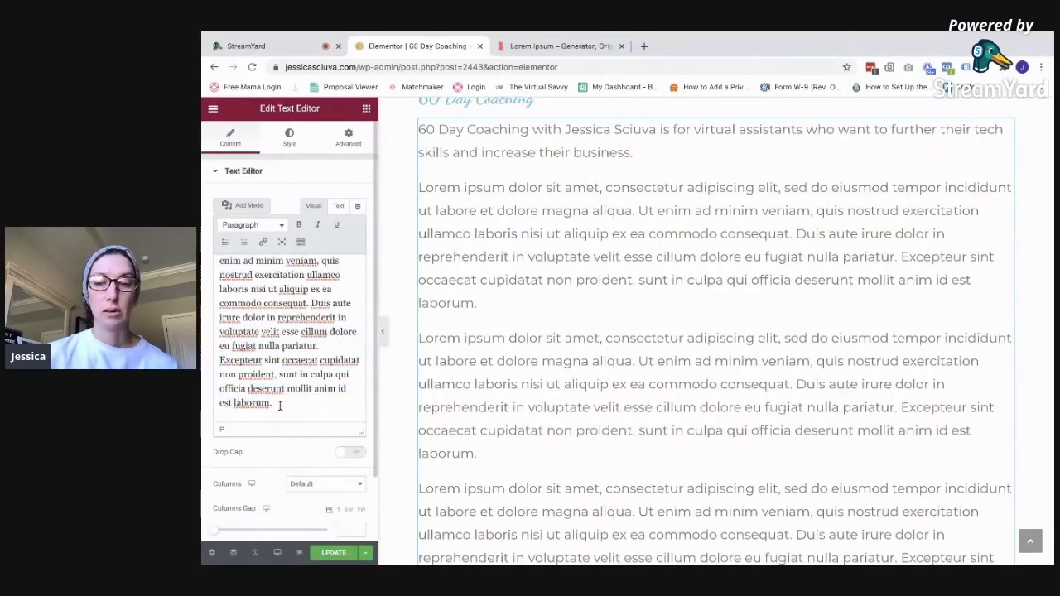
{"action": "key", "text": "Return"}
{"action": "key", "text": "Return"}
{"action": "key", "text": "super+v"}
{"action": "scroll", "coordinate": [271, 367], "scroll_direction": "up", "scroll_amount": 10}
{"action": "scroll", "coordinate": [271, 367], "scroll_direction": "up", "scroll_amount": 5}
{"action": "scroll", "coordinate": [271, 367], "scroll_direction": "down", "scroll_amount": 10}
{"action": "scroll", "coordinate": [270, 367], "scroll_direction": "down", "scroll_amount": 3}
{"action": "left_click", "coordinate": [285, 403]}
{"action": "key", "text": "Return"}
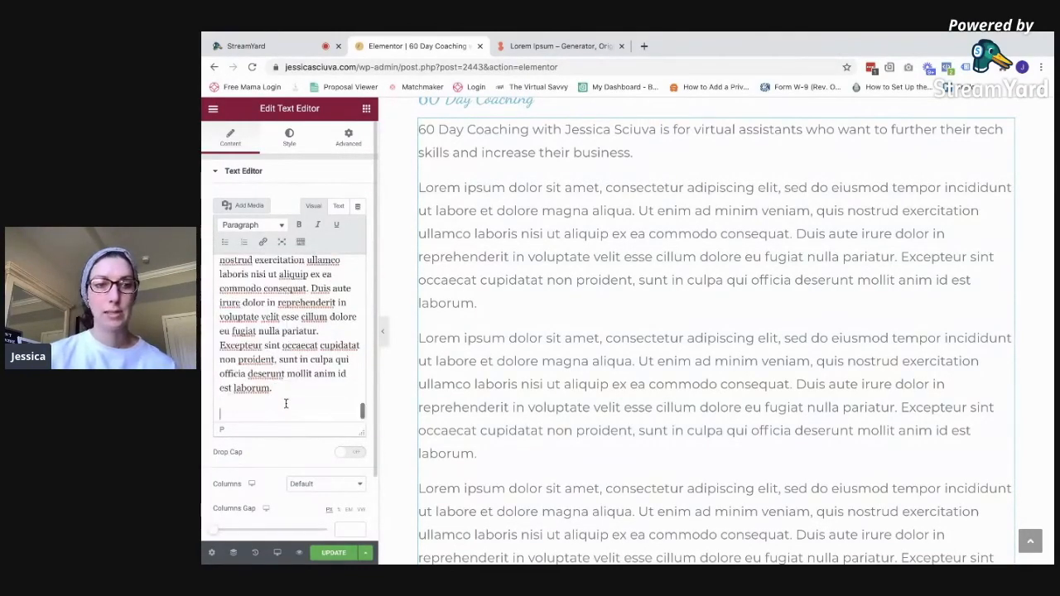
{"action": "key", "text": "BackSpace"}
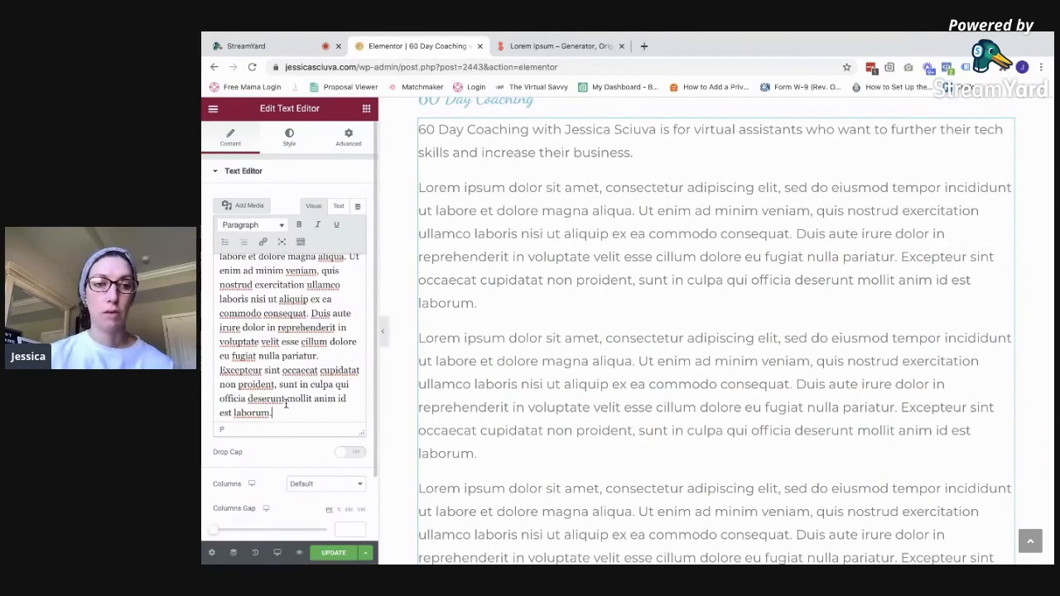
{"action": "key", "text": "Return"}
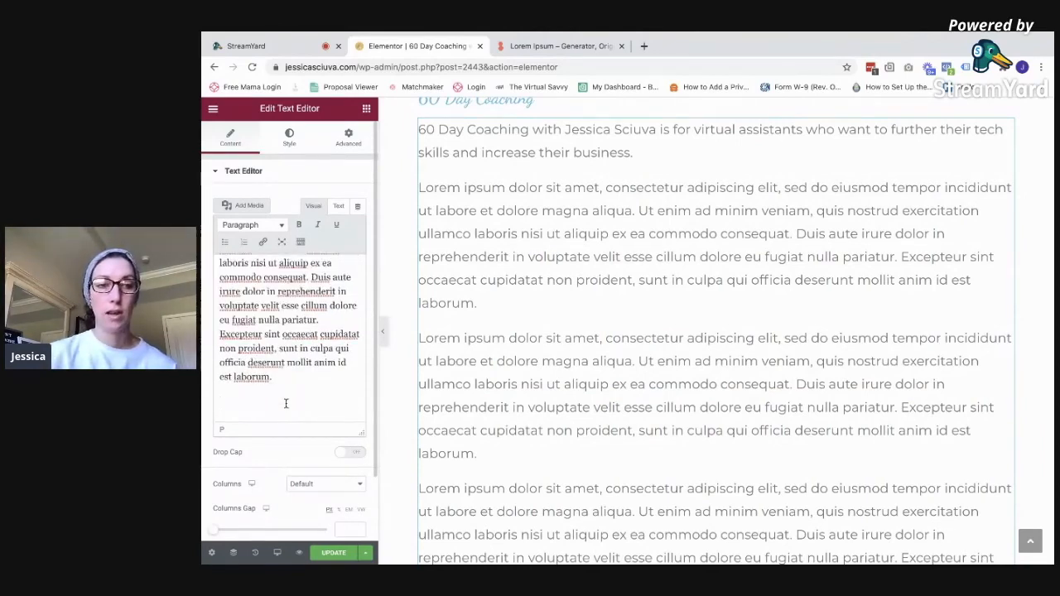
{"action": "key", "text": "BackSpace"}
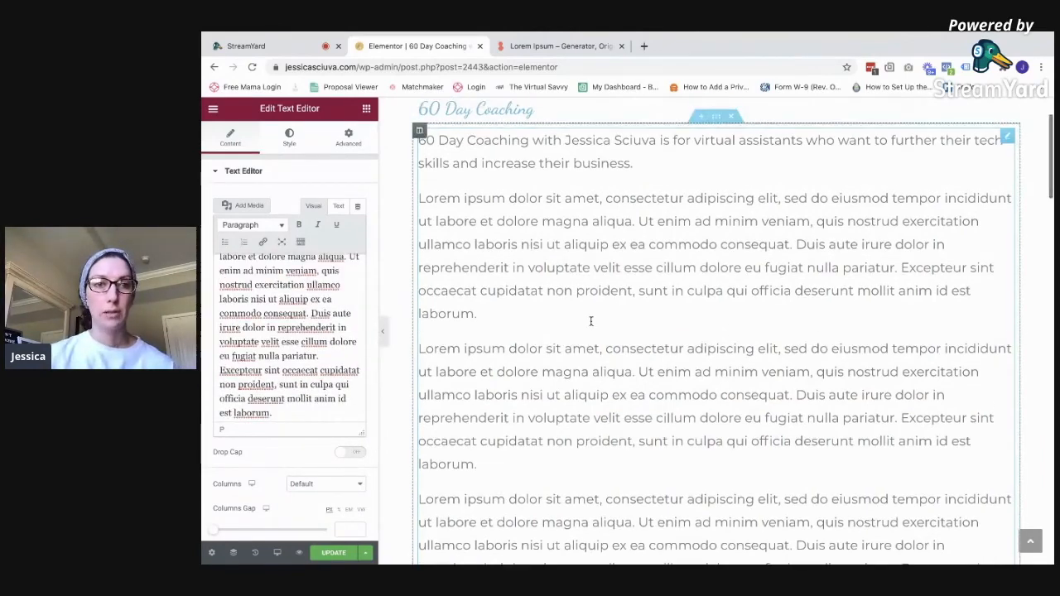
{"action": "left_click", "coordinate": [366, 109]}
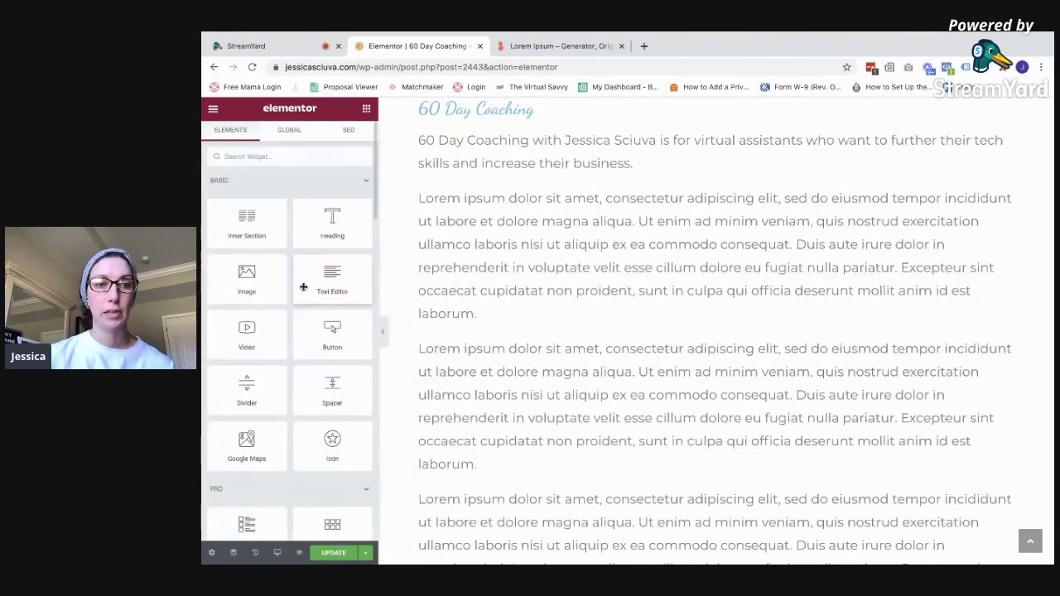
Add an Image widget above the intro with the desk portrait, alt text adding 'sitting at a desk'
{"action": "left_click_drag", "start_coordinate": [263, 289], "coordinate": [625, 161]}
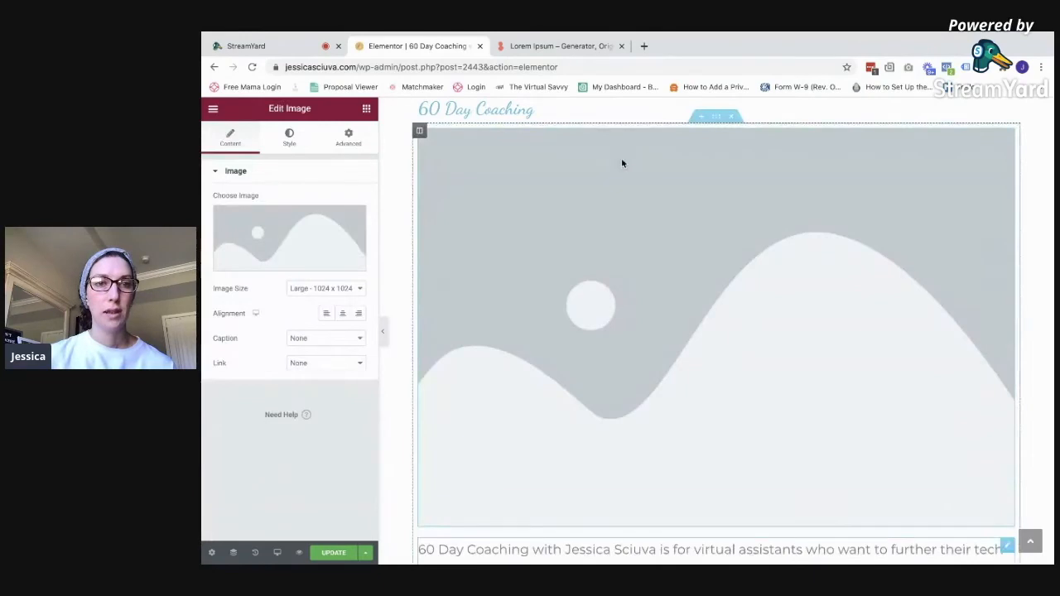
{"action": "mouse_move", "coordinate": [297, 243]}
{"action": "left_click", "coordinate": [284, 263]}
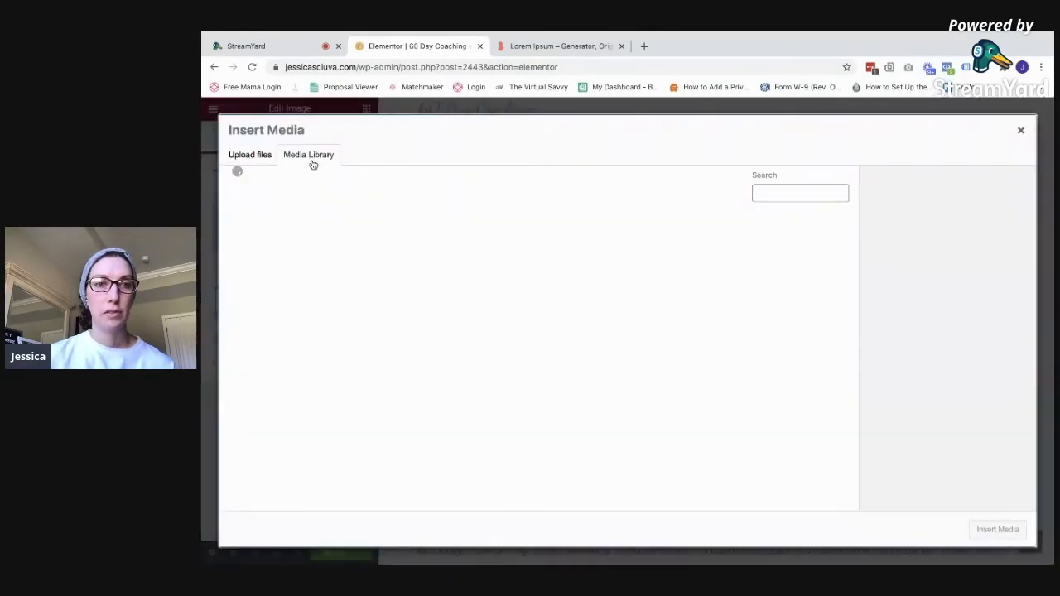
{"action": "left_click", "coordinate": [629, 256]}
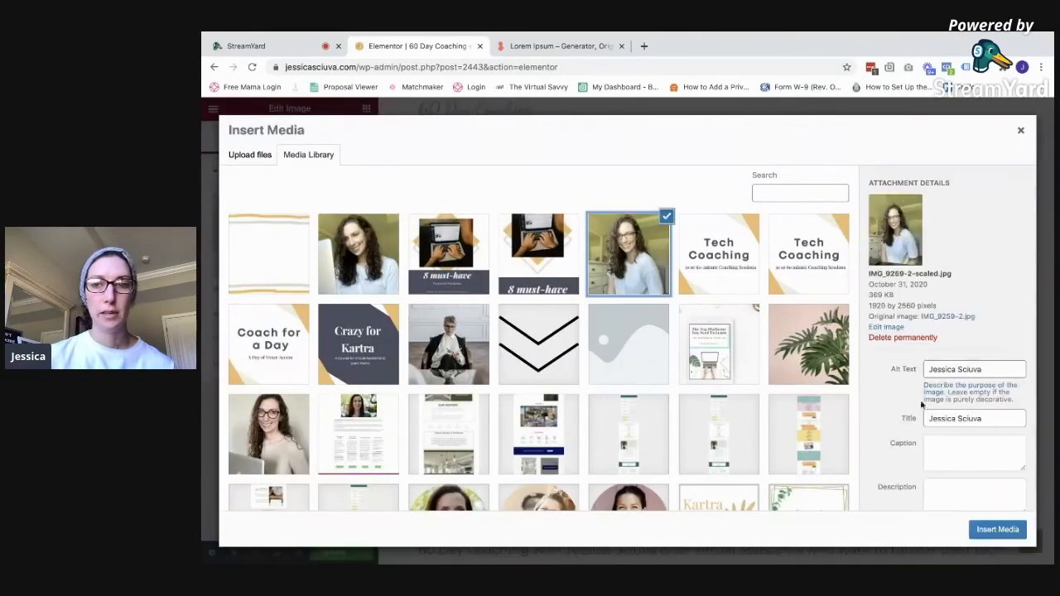
{"action": "left_click", "coordinate": [982, 368]}
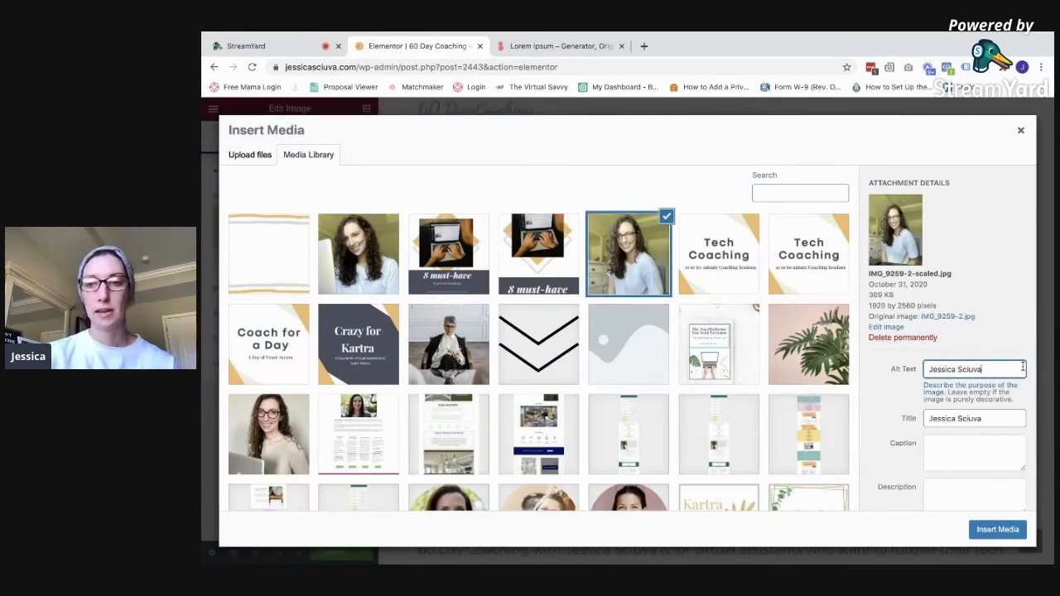
{"action": "type", "text": "sitting at a desk"}
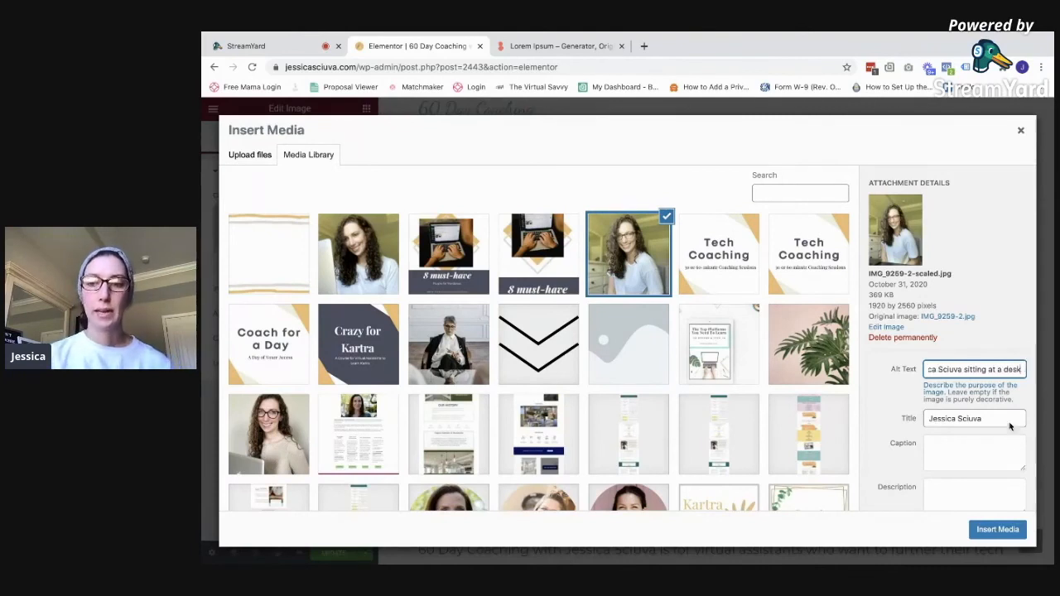
{"action": "left_click", "coordinate": [998, 530]}
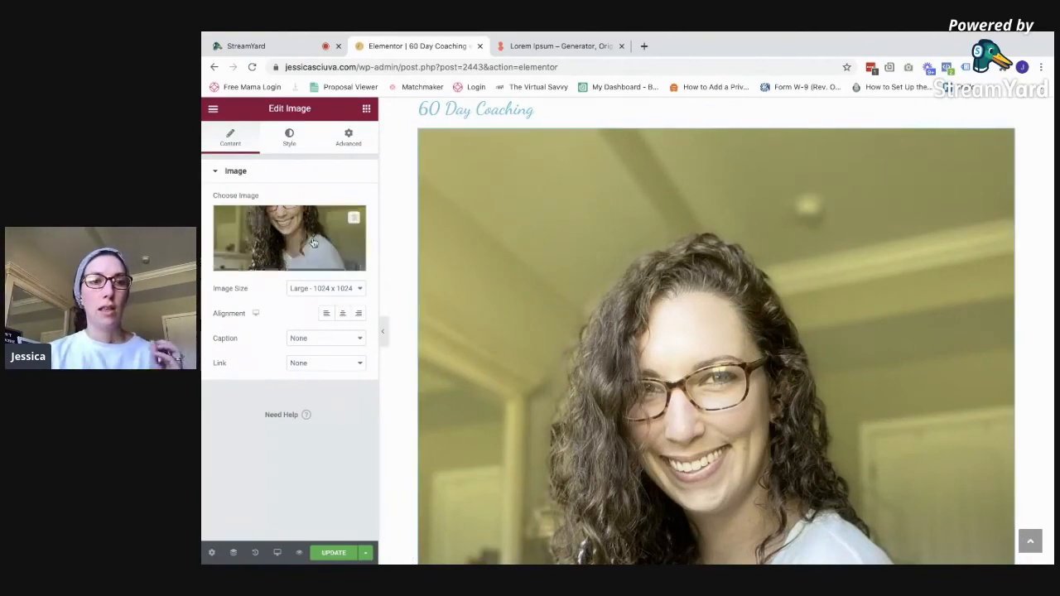
{"action": "left_click", "coordinate": [288, 138]}
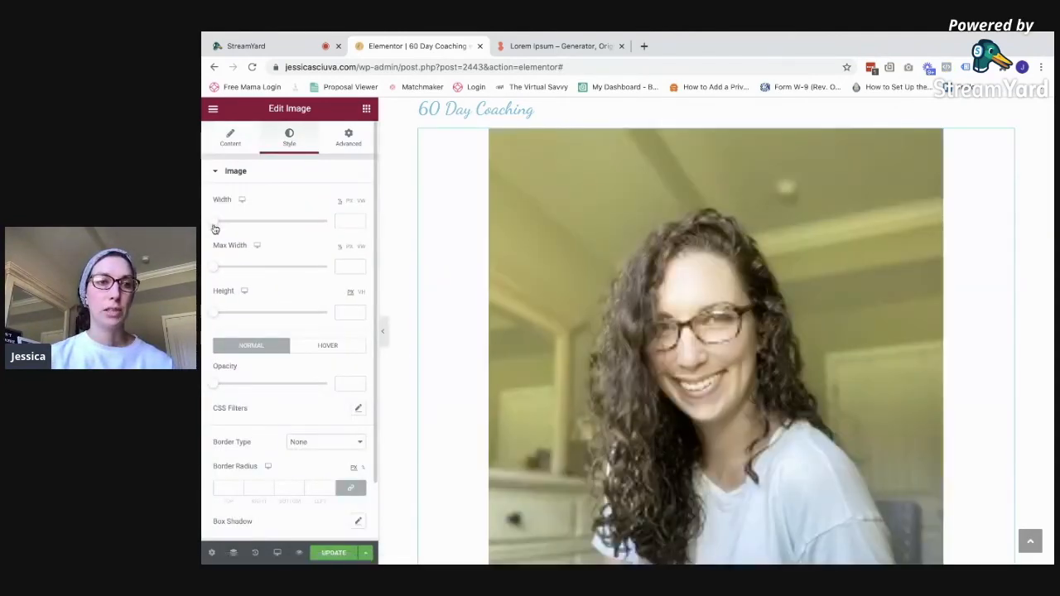
Shrink the portrait image to width 23 and update the page
{"action": "left_click_drag", "start_coordinate": [217, 222], "coordinate": [239, 223]}
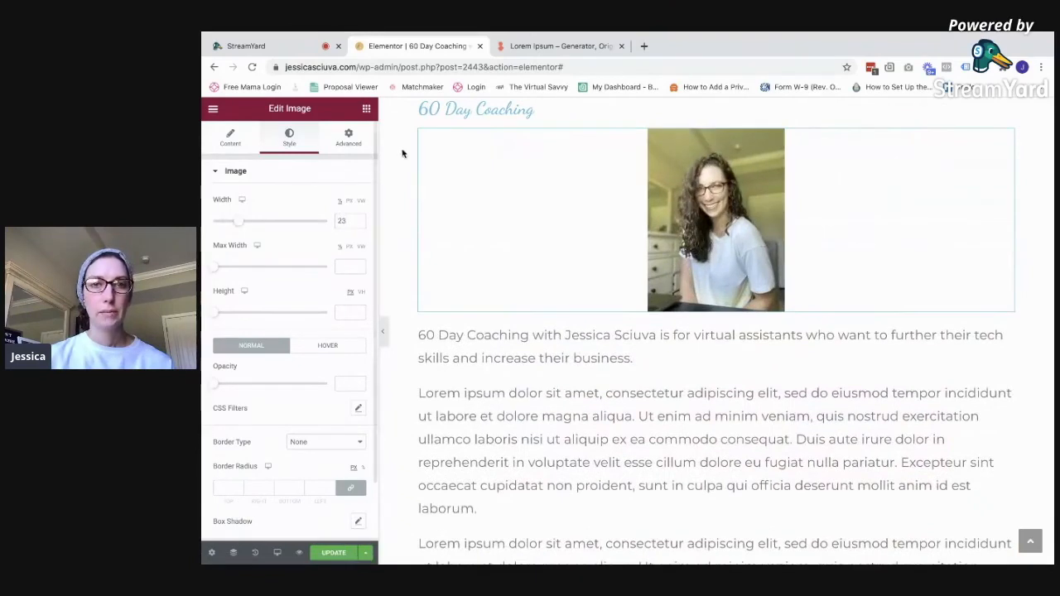
{"action": "scroll", "coordinate": [635, 359], "scroll_direction": "up", "scroll_amount": 2}
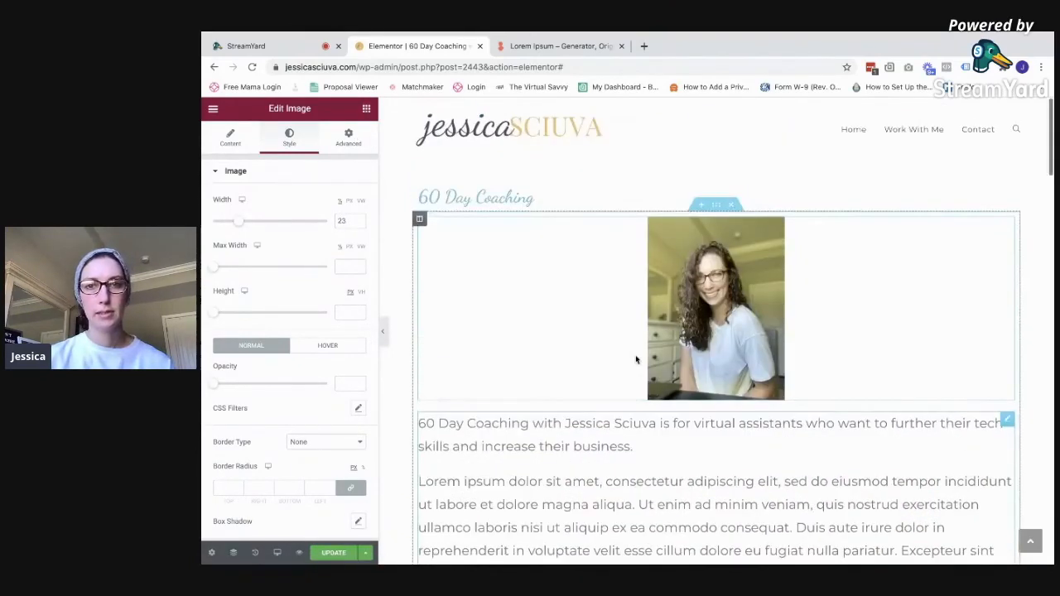
{"action": "left_click", "coordinate": [334, 553]}
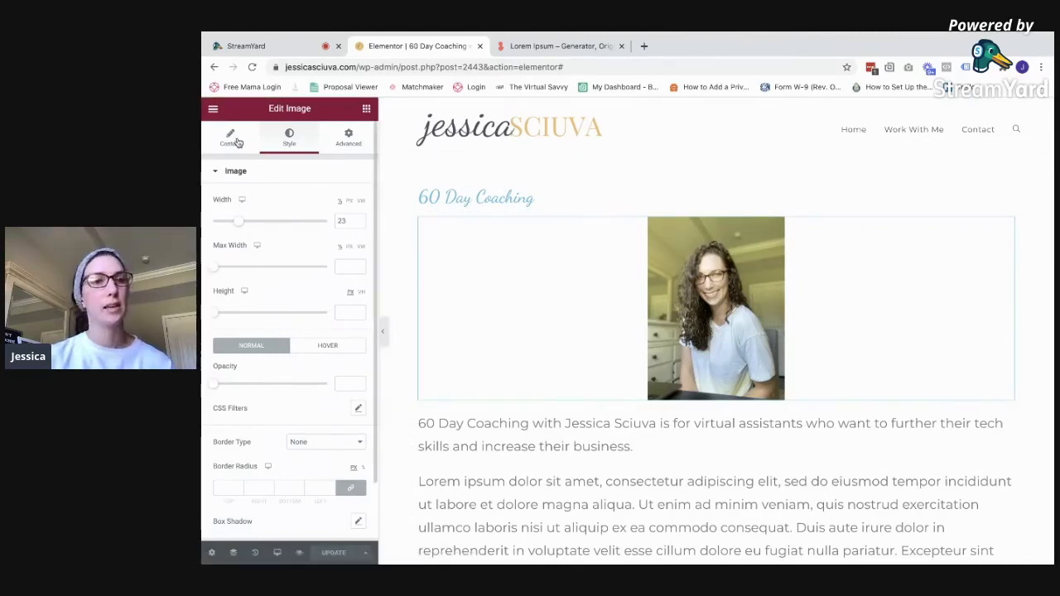
Rewrite the image's alt text to '60 Day Coaching', reinsert it, and update again
{"action": "left_click", "coordinate": [233, 139]}
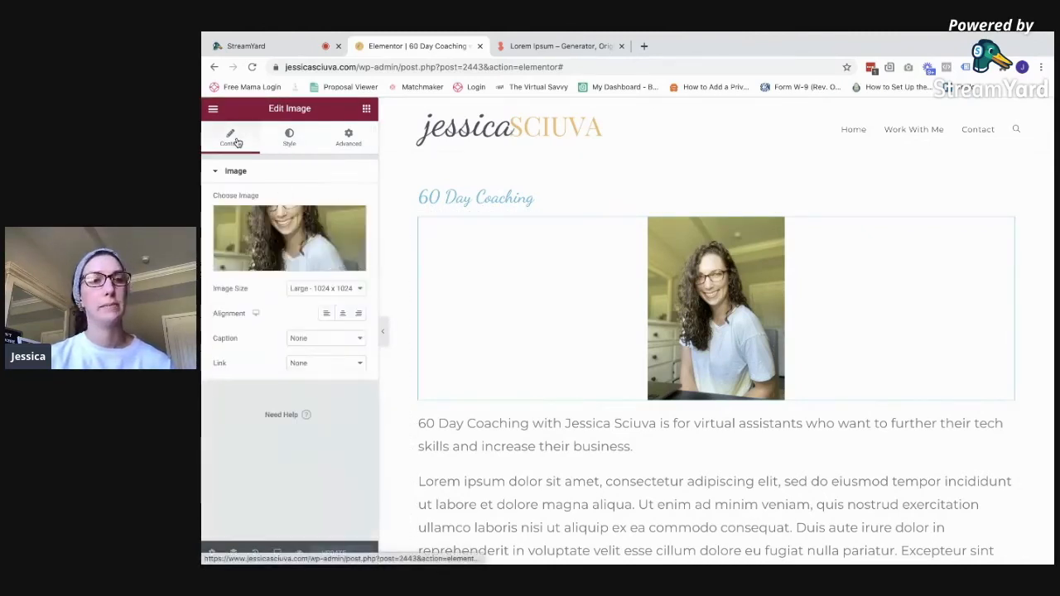
{"action": "left_click", "coordinate": [294, 265]}
{"action": "triple_click", "coordinate": [977, 371]}
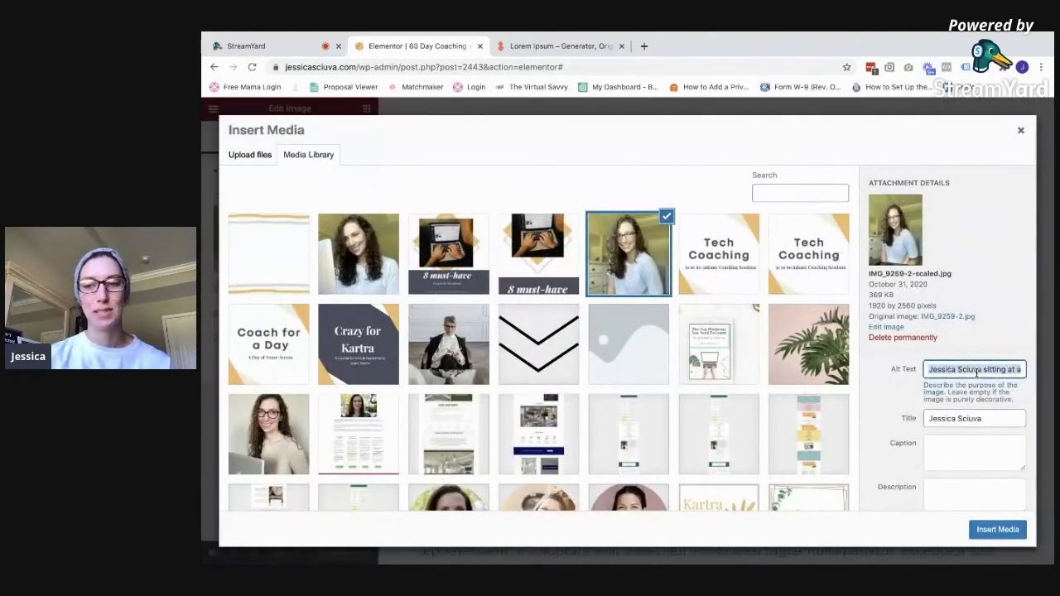
{"action": "type", "text": "60 Day Coaching"}
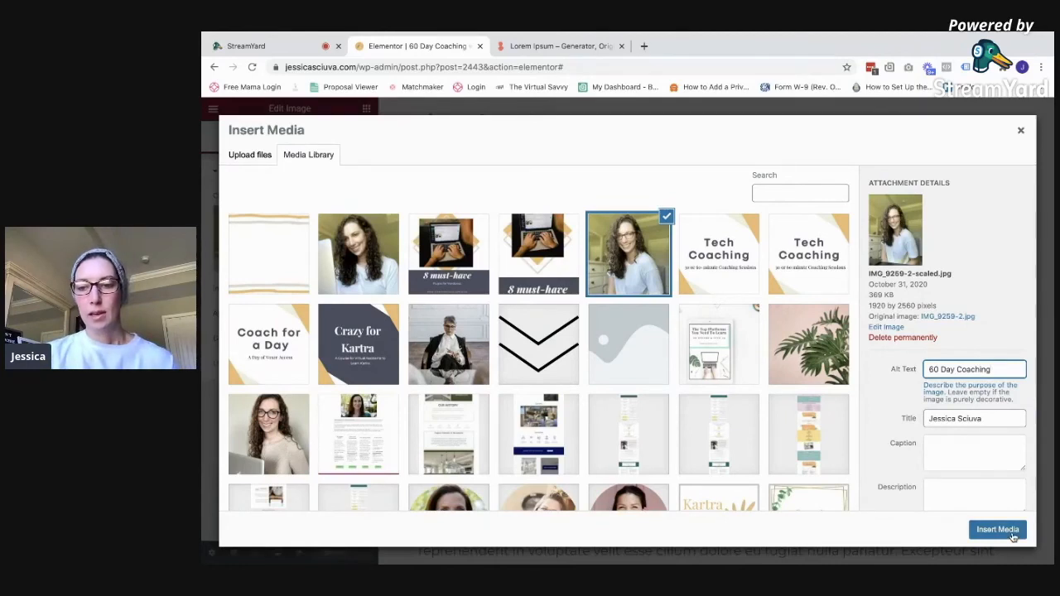
{"action": "left_click", "coordinate": [1012, 533]}
{"action": "left_click", "coordinate": [327, 553]}
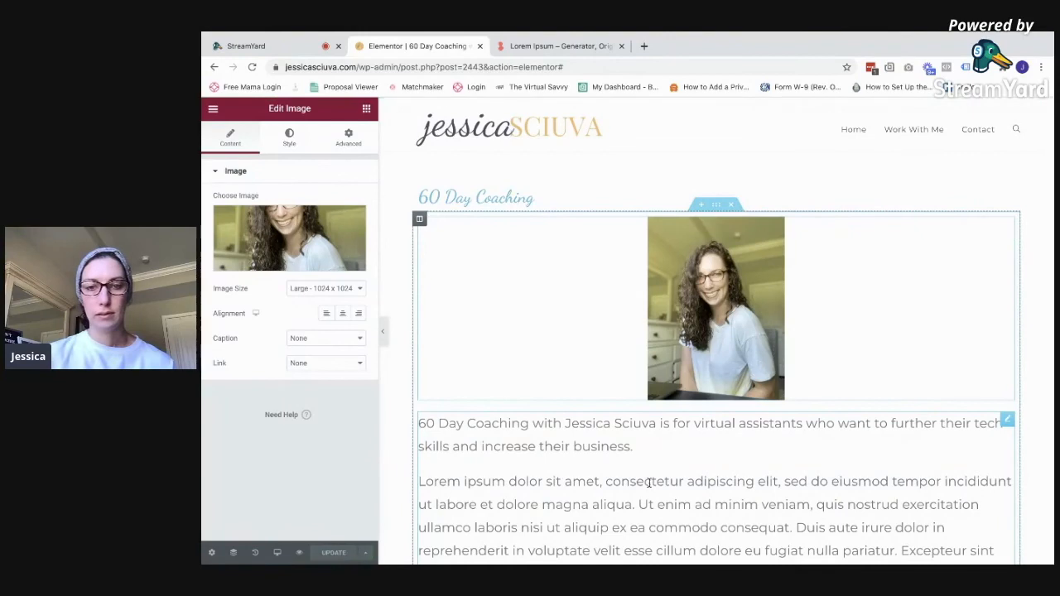
{"action": "left_click", "coordinate": [213, 108]}
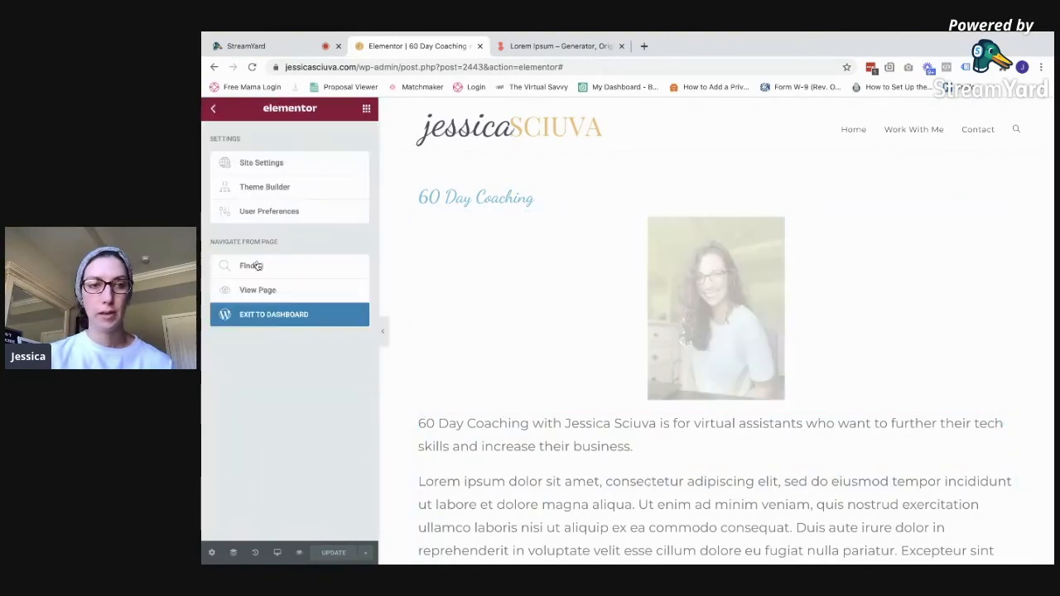
Exit to the page editor and review Rank Math's 69/100 checks, expanding Additional
{"action": "left_click", "coordinate": [265, 314]}
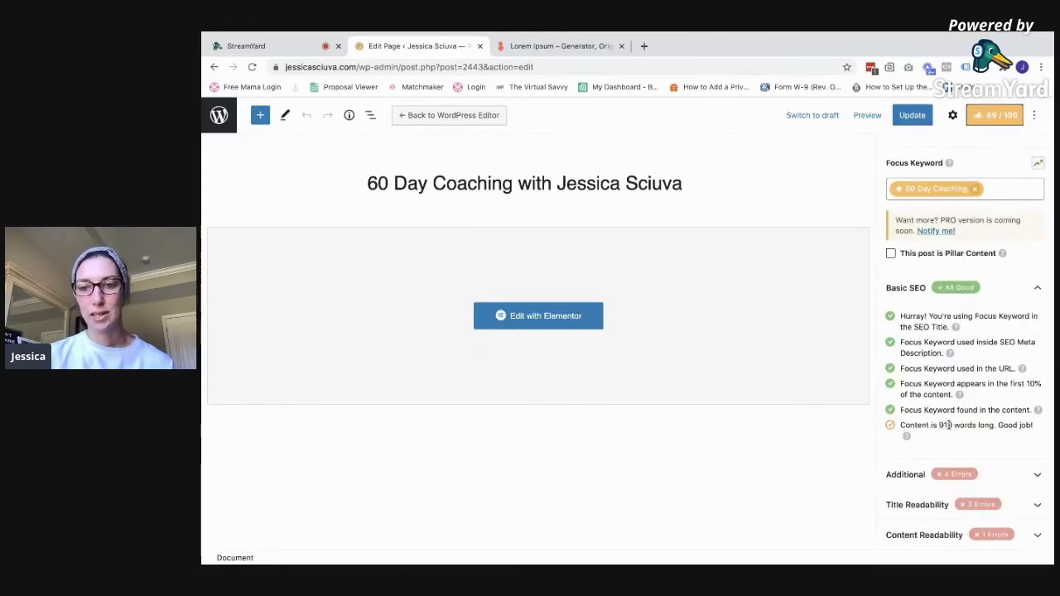
{"action": "scroll", "coordinate": [961, 424], "scroll_direction": "up", "scroll_amount": 5}
{"action": "scroll", "coordinate": [979, 424], "scroll_direction": "down", "scroll_amount": 3}
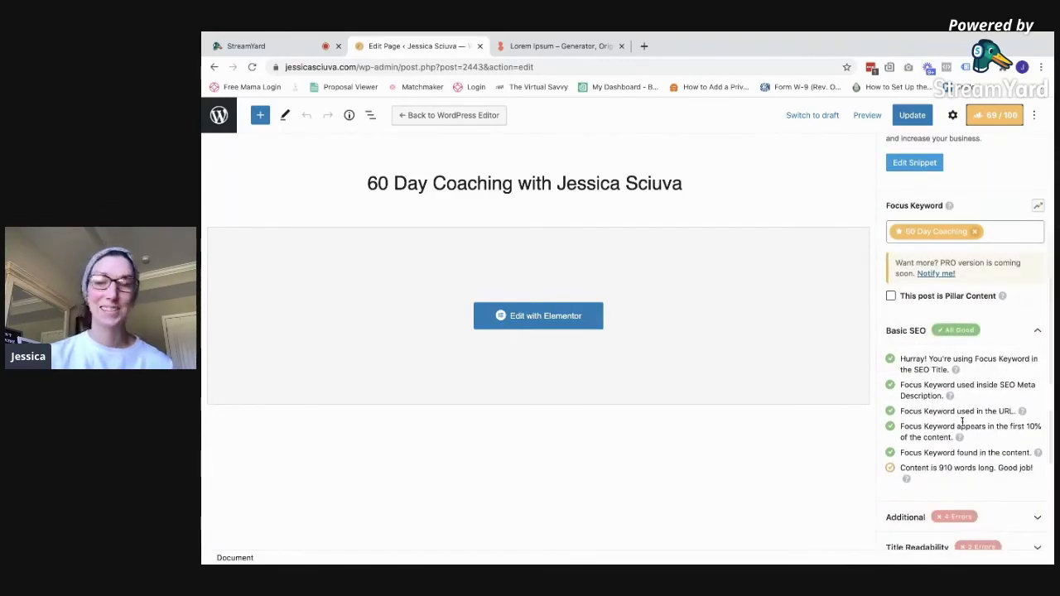
{"action": "scroll", "coordinate": [791, 464], "scroll_direction": "down", "scroll_amount": 2}
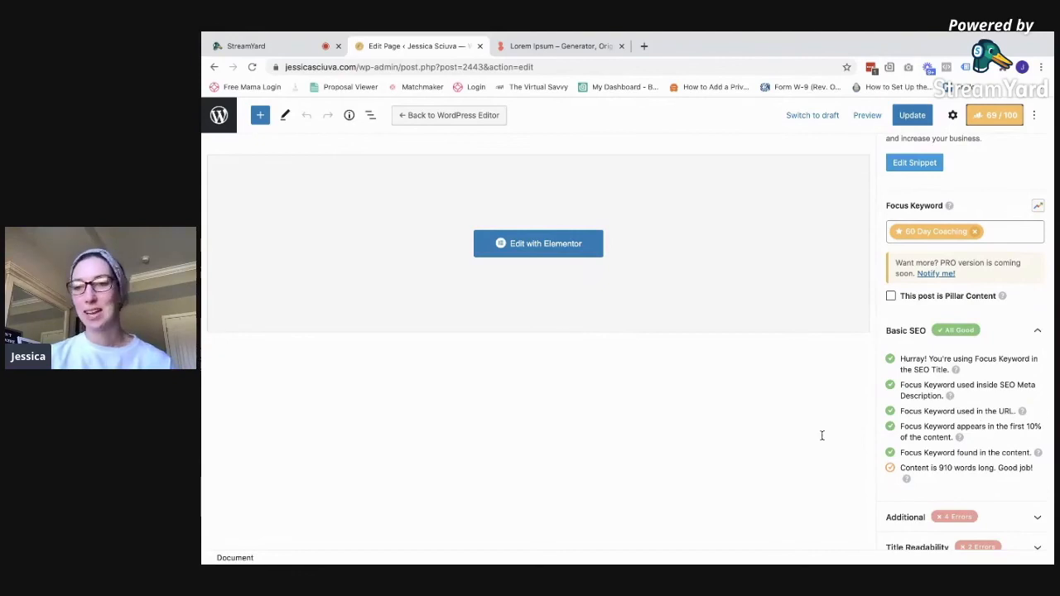
{"action": "scroll", "coordinate": [821, 435], "scroll_direction": "up", "scroll_amount": 2}
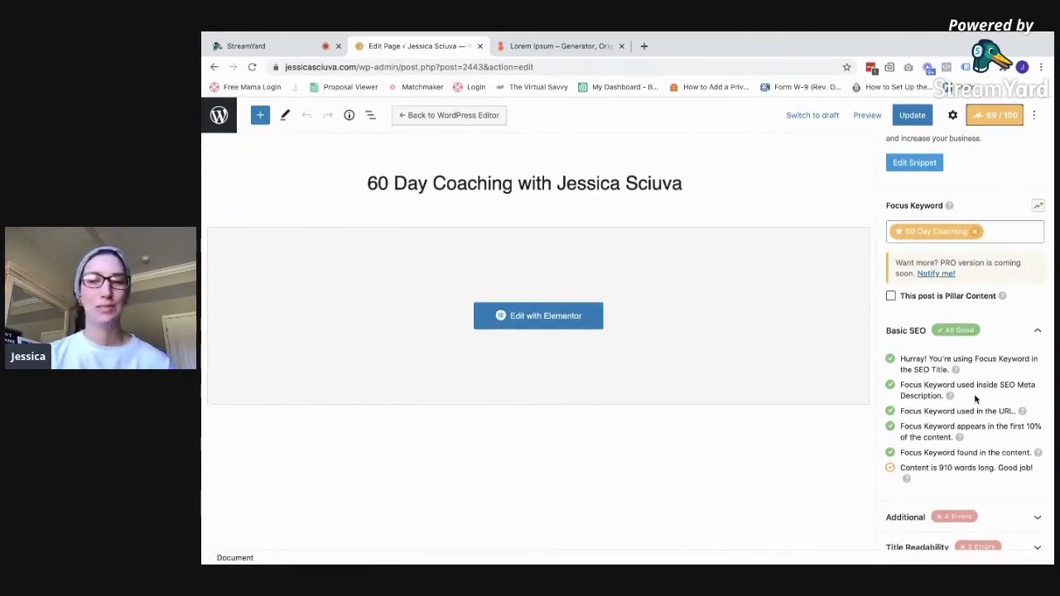
{"action": "scroll", "coordinate": [975, 399], "scroll_direction": "down", "scroll_amount": 1}
{"action": "left_click", "coordinate": [1011, 474]}
{"action": "scroll", "coordinate": [993, 431], "scroll_direction": "down", "scroll_amount": 3}
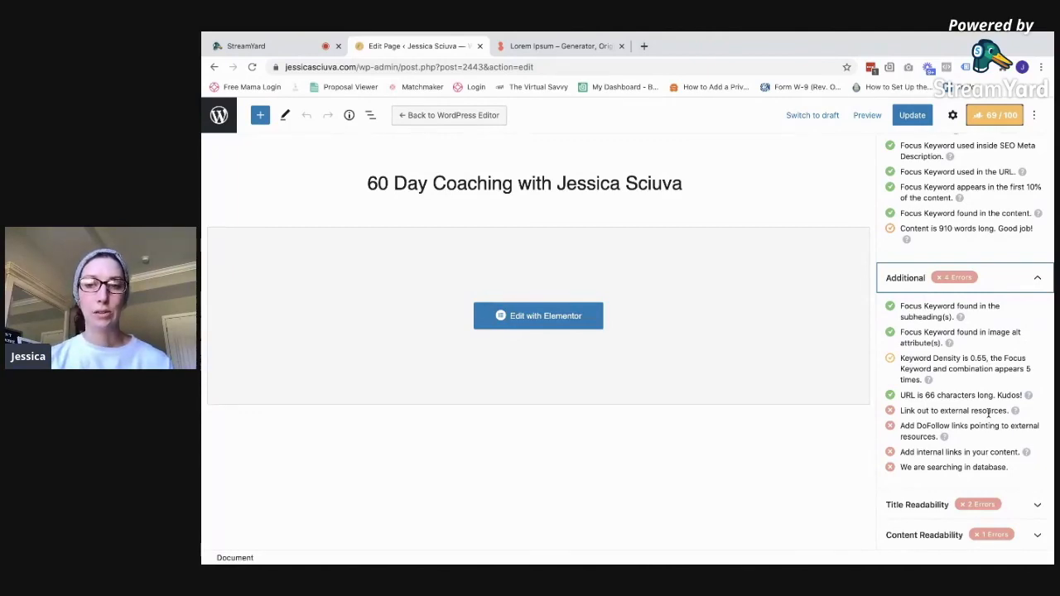
Expand Title Readability checks and open the guide on sentiment words in titles
{"action": "left_click", "coordinate": [1036, 505]}
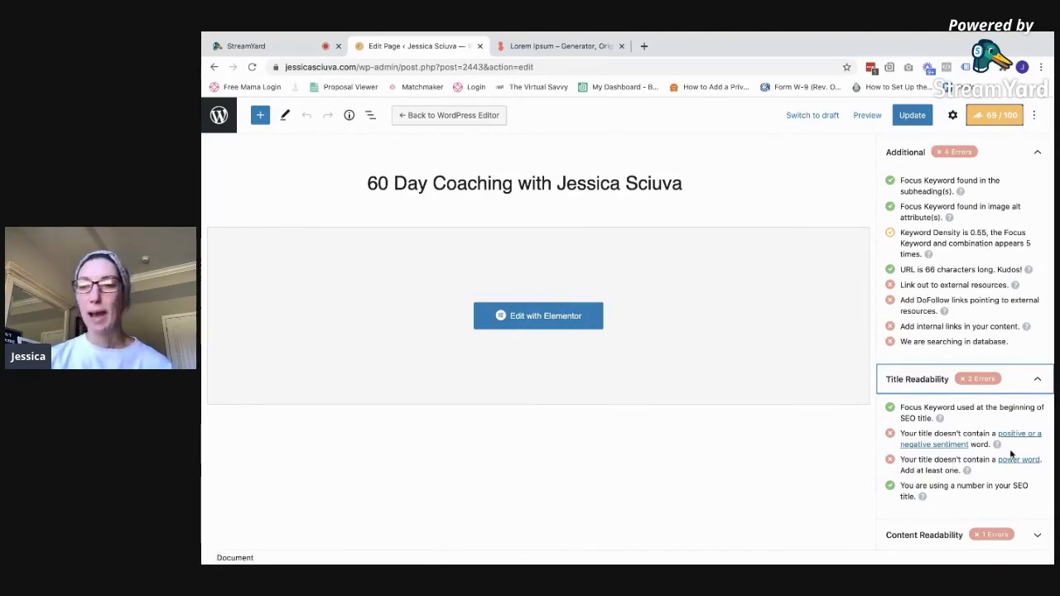
{"action": "scroll", "coordinate": [973, 480], "scroll_direction": "down", "scroll_amount": 1}
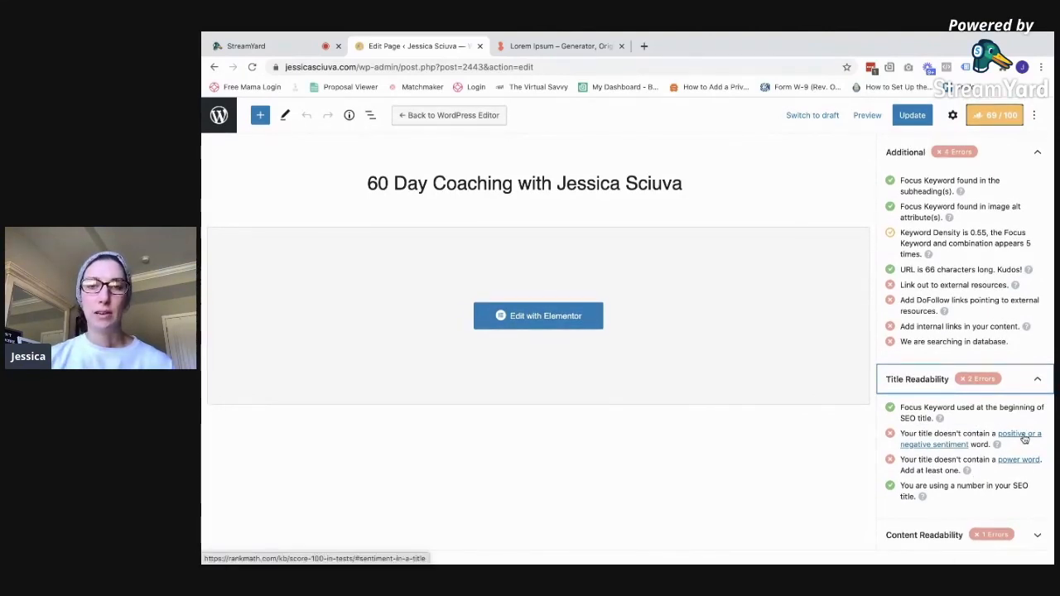
{"action": "left_click", "coordinate": [1024, 439]}
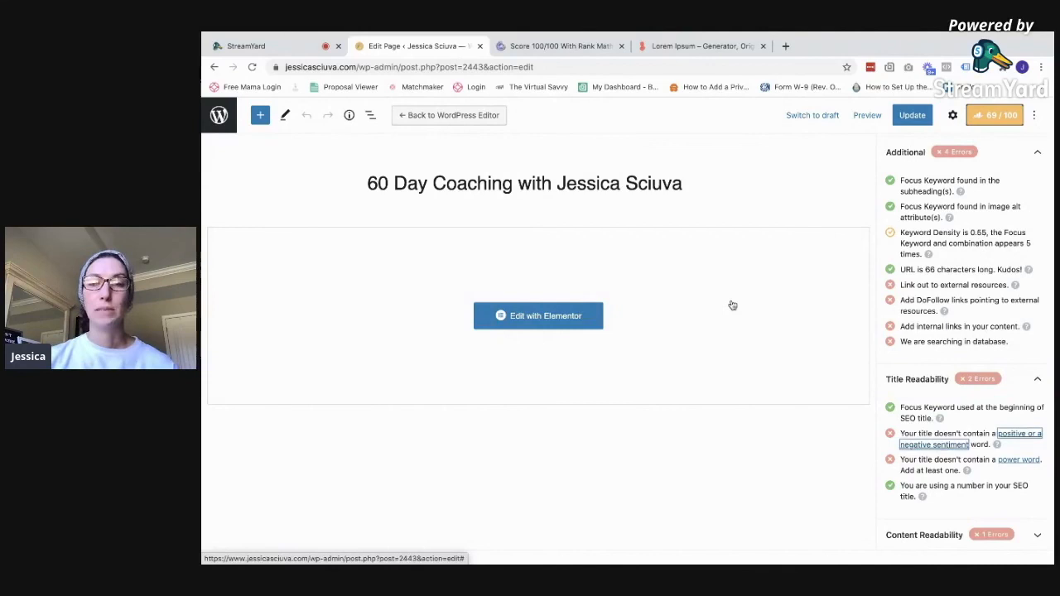
Read the Rank Math sentiment-words guide in its new tab, then return to Edit Page
{"action": "left_click", "coordinate": [560, 47]}
{"action": "scroll", "coordinate": [659, 178], "scroll_direction": "down", "scroll_amount": 2}
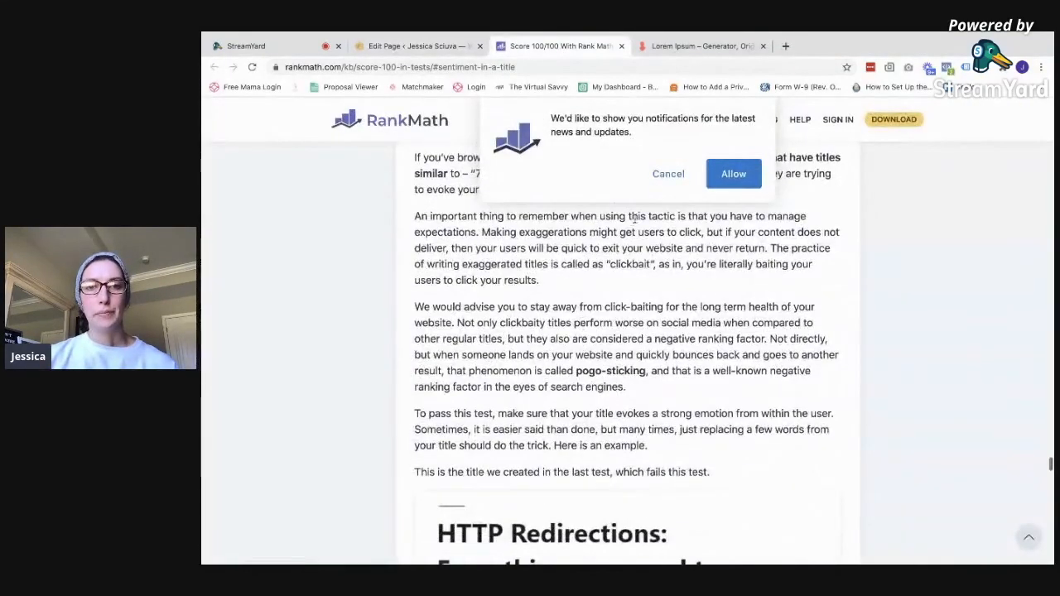
{"action": "left_click", "coordinate": [413, 47]}
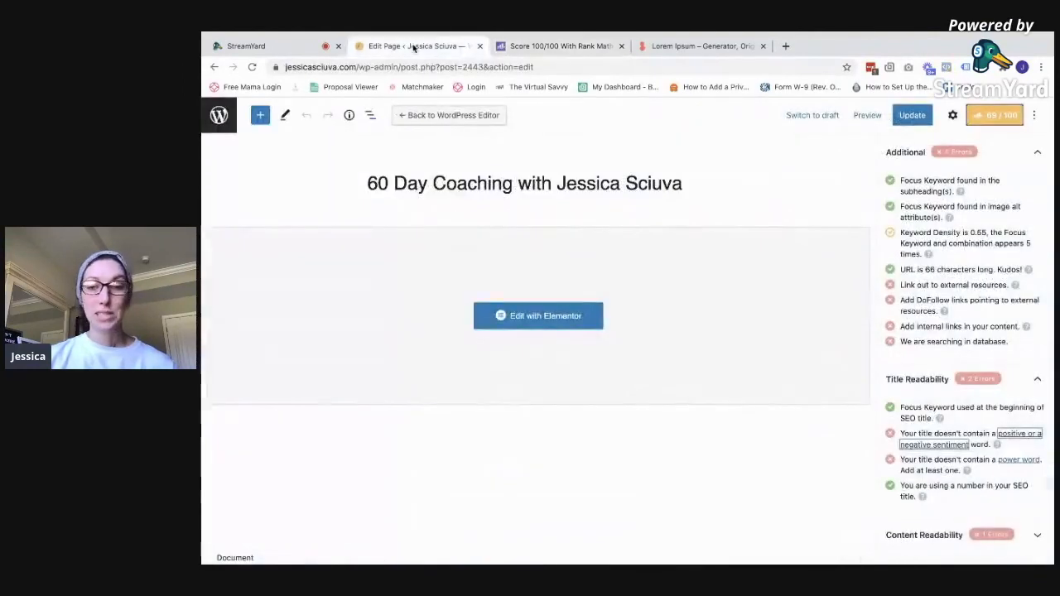